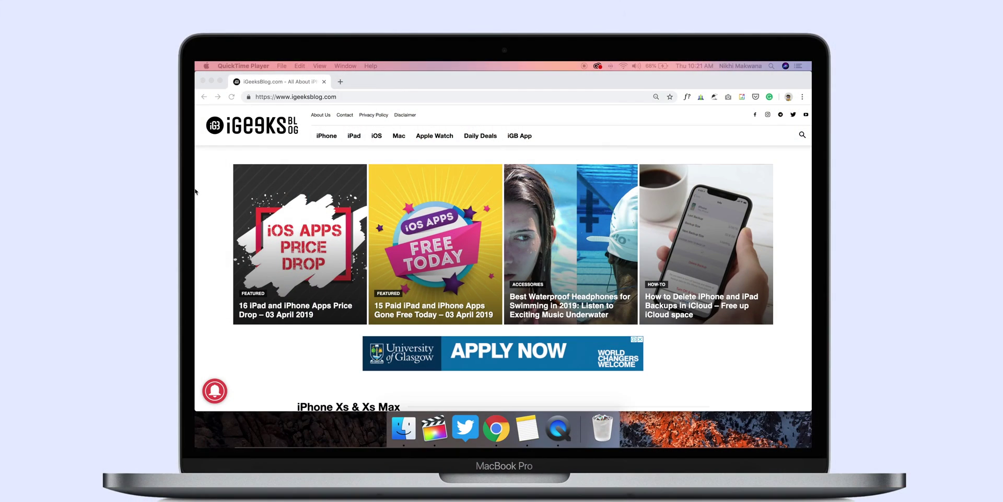
# Open the Hot Corners sheet in System Preferences' Desktop & Screen Saver settings.
pyautogui.click(214, 77)
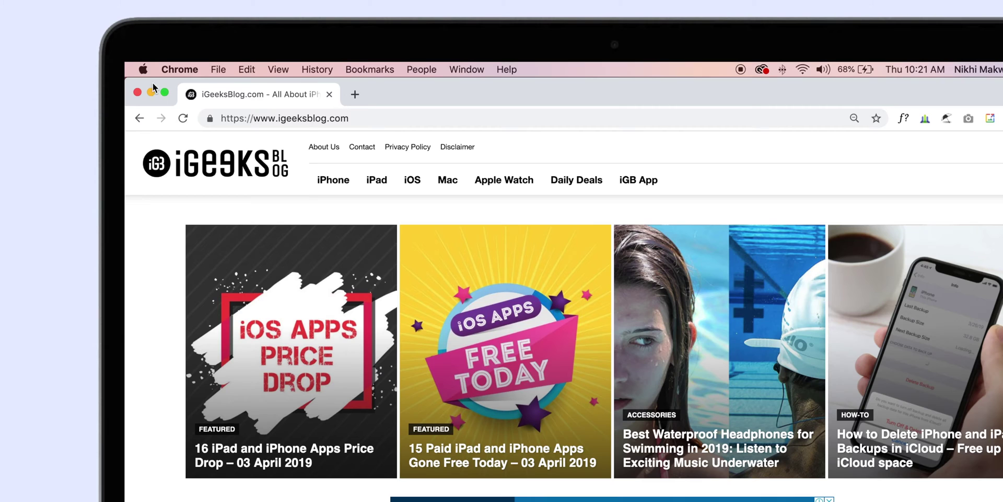
pyautogui.click(142, 69)
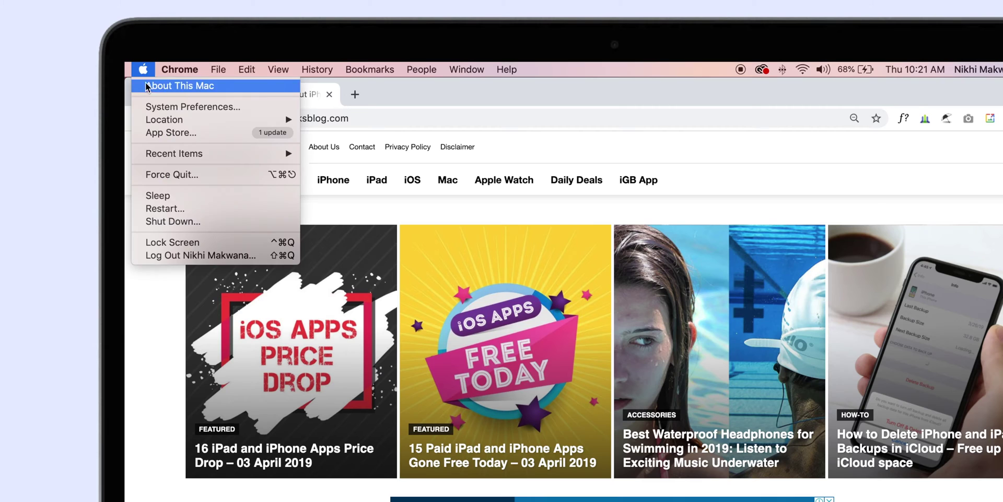
pyautogui.click(162, 103)
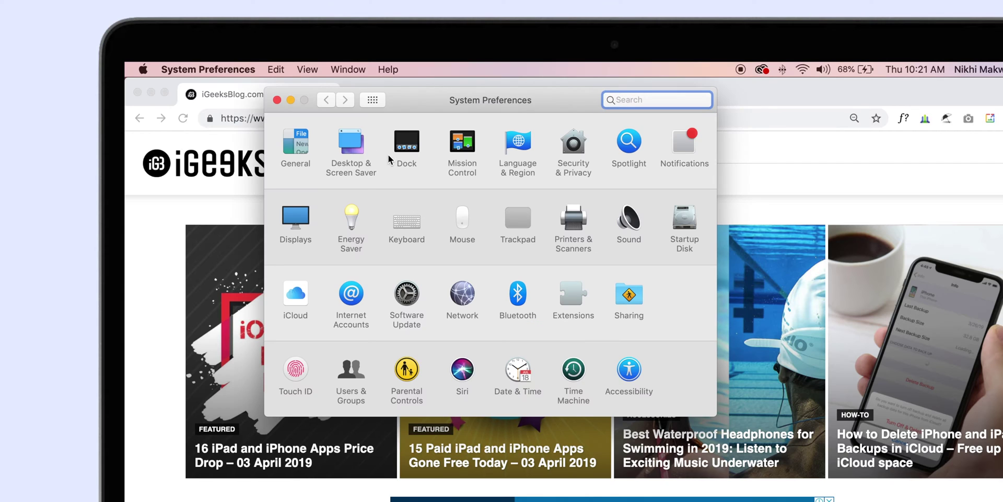
pyautogui.click(360, 143)
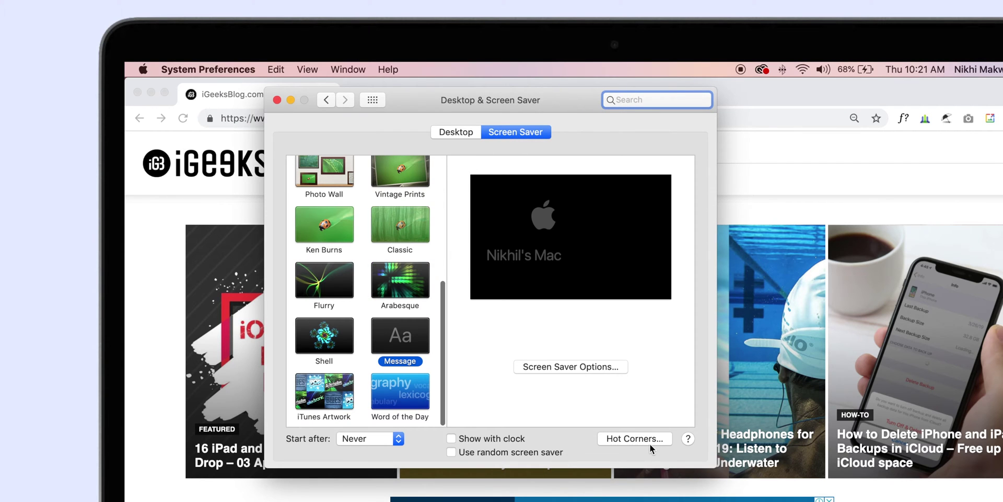
pyautogui.click(648, 441)
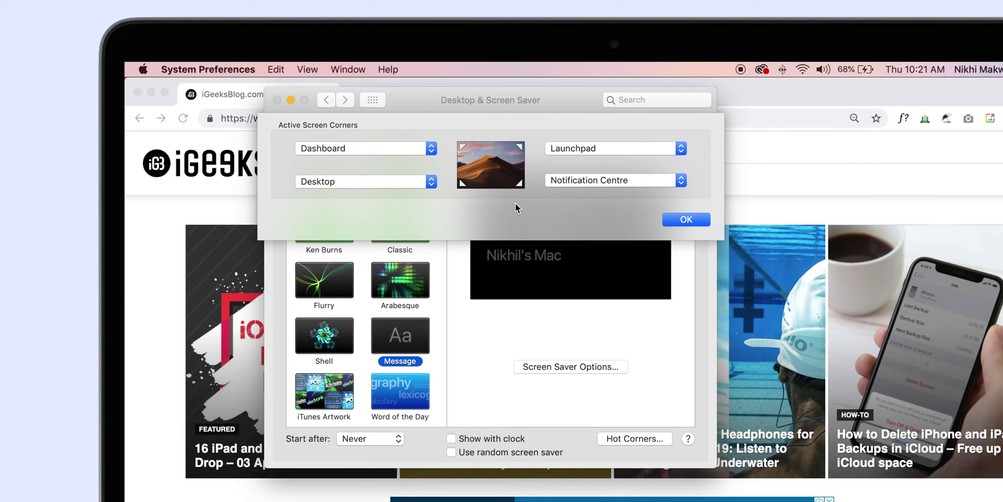
# Set the corners: top-left Dashboard, top-right Launchpad, bottom-left Desktop, bottom-right Notification Centre.
pyautogui.click(680, 149)
pyautogui.click(680, 152)
pyautogui.click(680, 180)
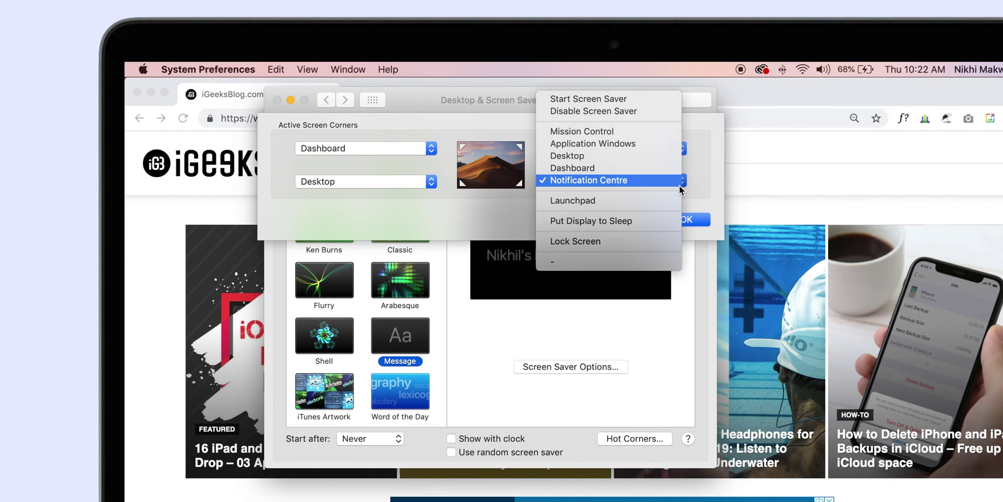
pyautogui.click(678, 181)
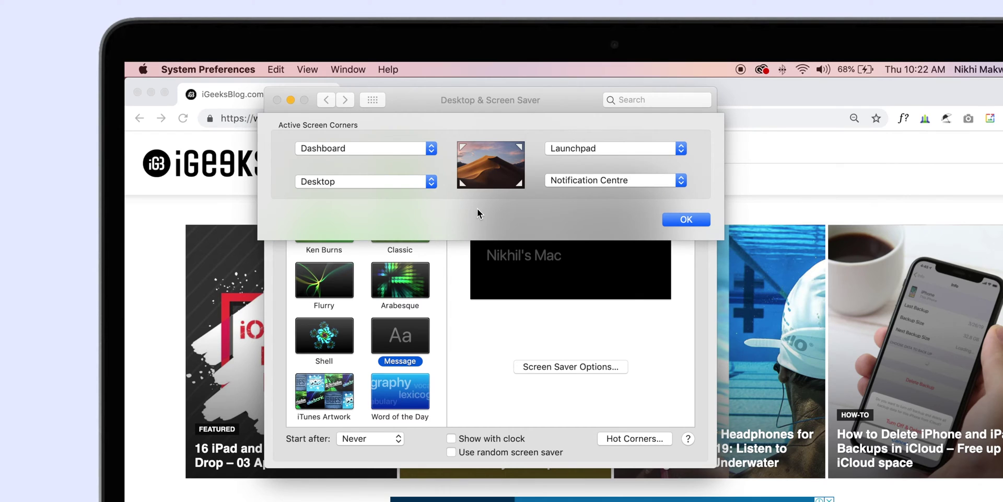
pyautogui.click(429, 183)
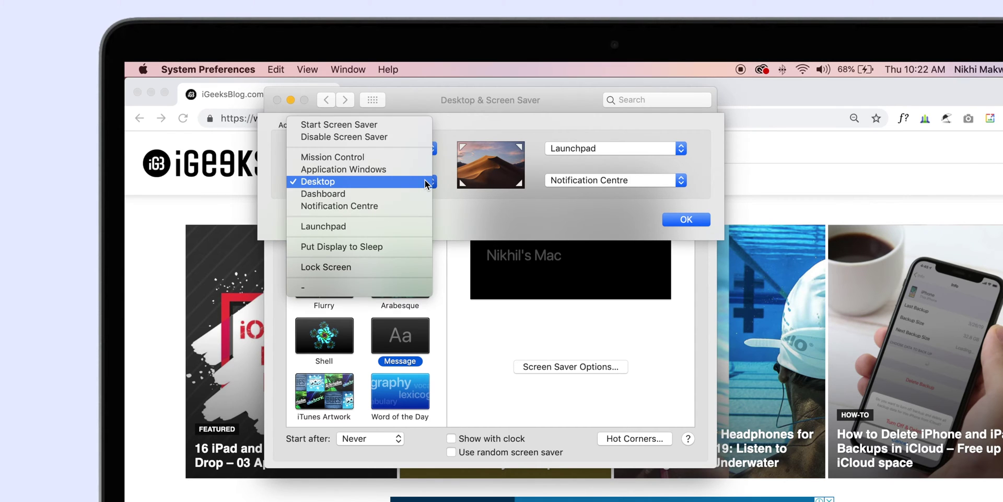
pyautogui.click(426, 181)
pyautogui.click(421, 147)
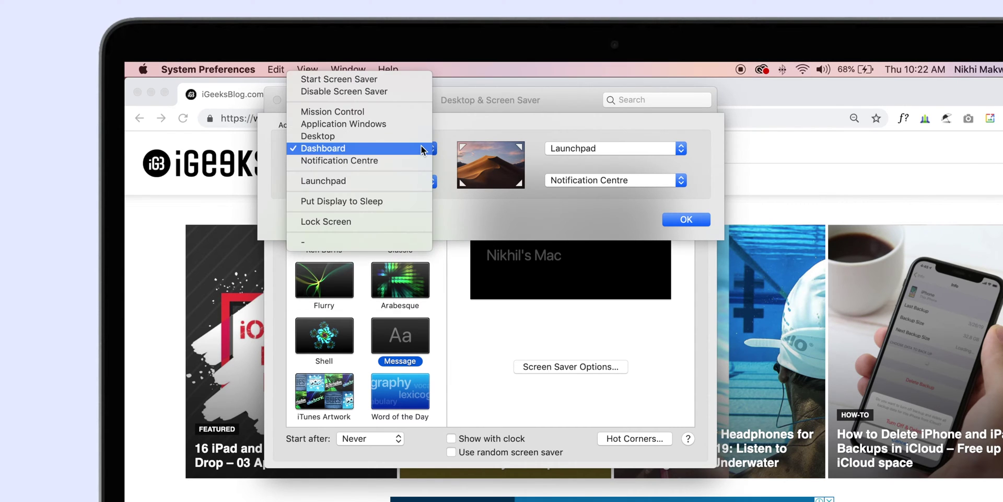
pyautogui.click(421, 148)
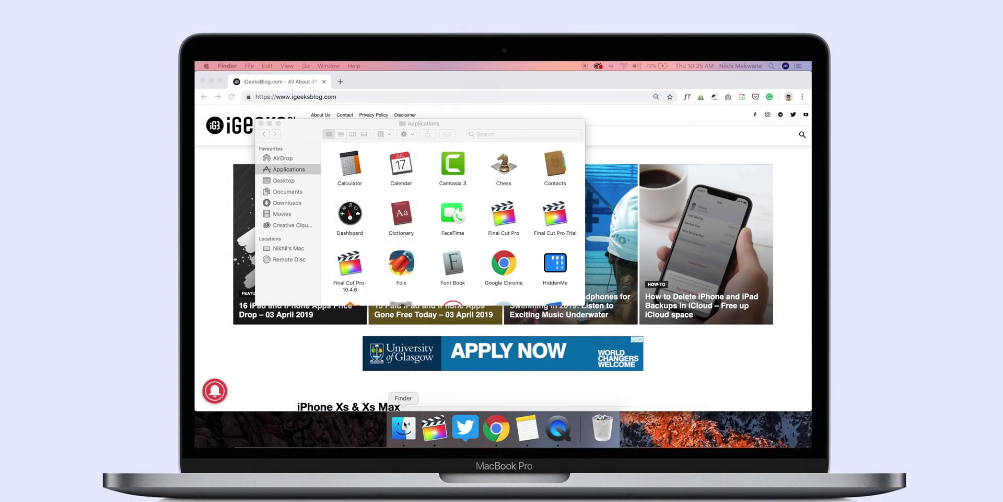
# Set Finder's 'New Finder windows show' option to the Downloads folder via Other….
pyautogui.click(235, 64)
pyautogui.click(246, 89)
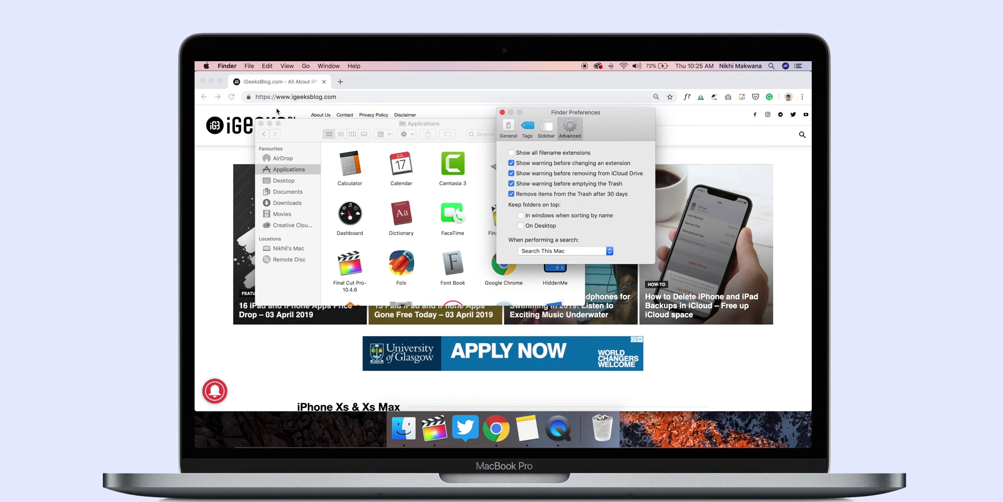
pyautogui.click(510, 128)
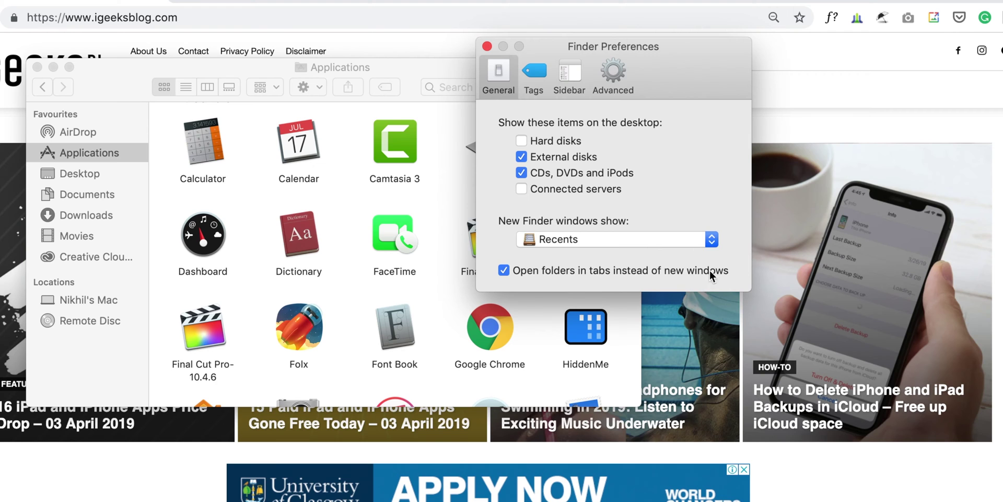
pyautogui.click(688, 239)
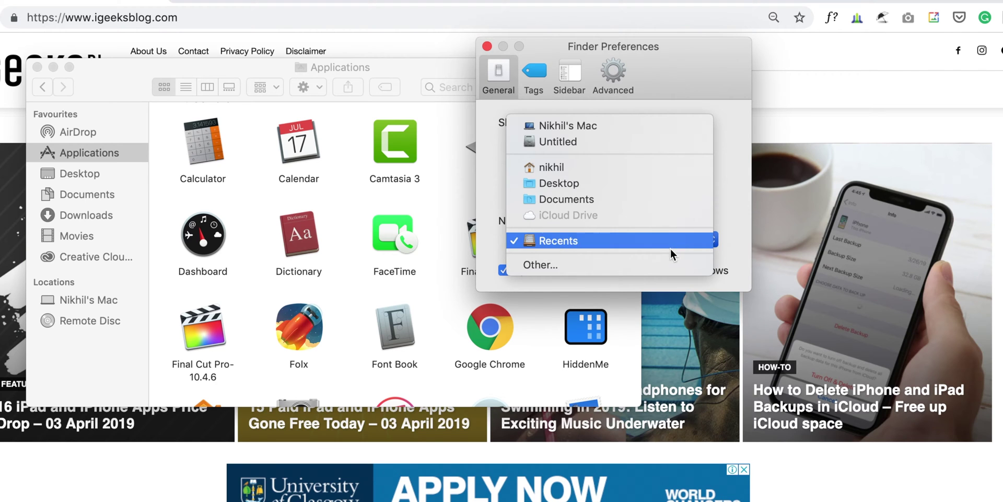
pyautogui.click(661, 265)
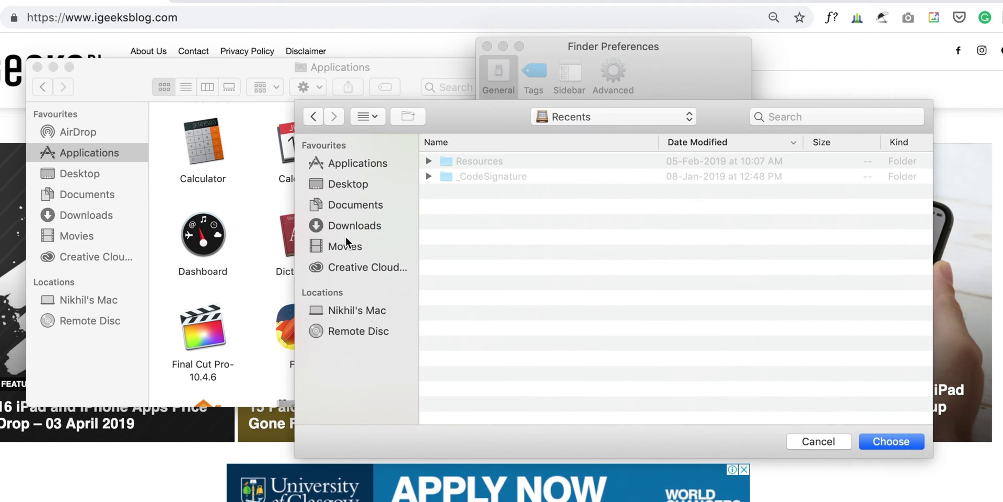
pyautogui.click(349, 227)
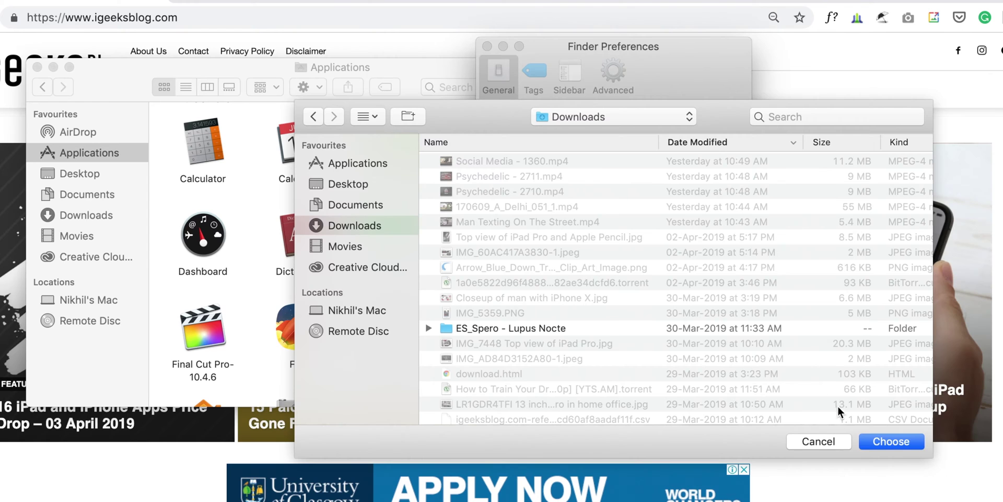
pyautogui.click(892, 441)
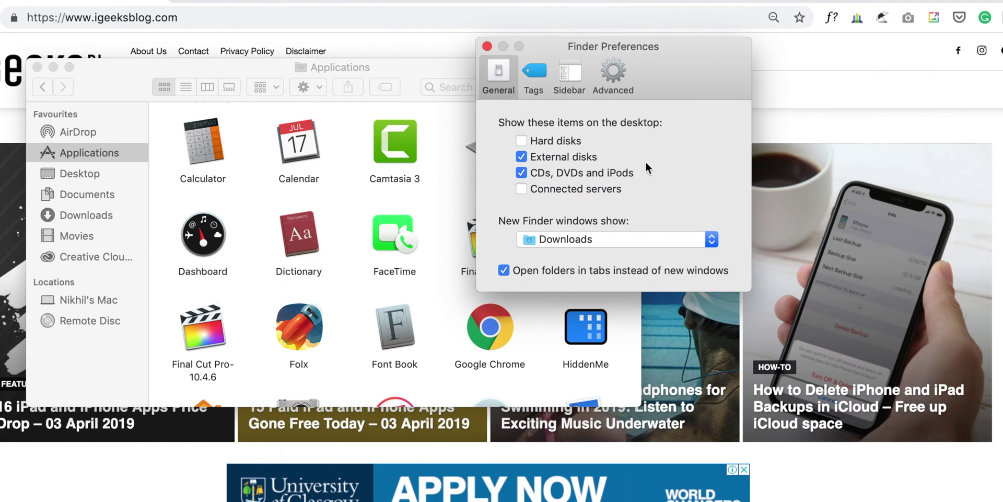
pyautogui.click(589, 245)
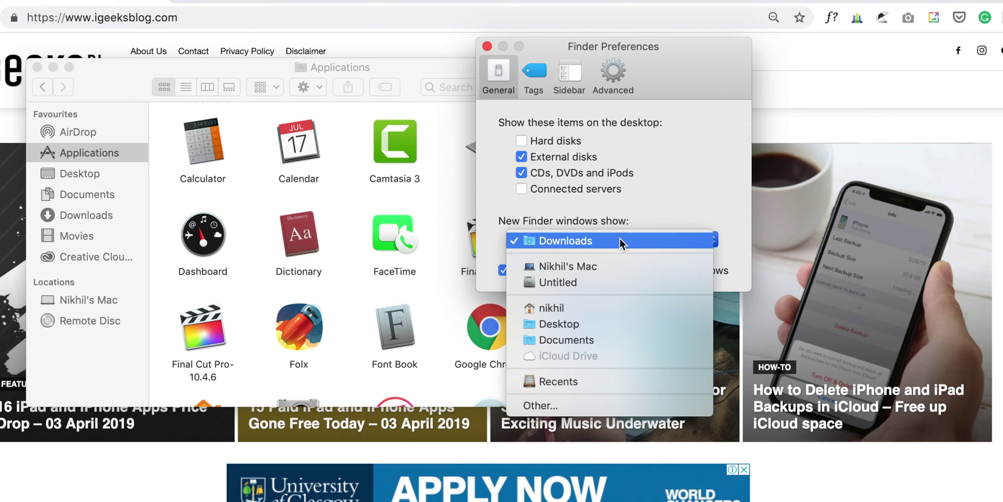
pyautogui.click(620, 238)
pyautogui.click(566, 64)
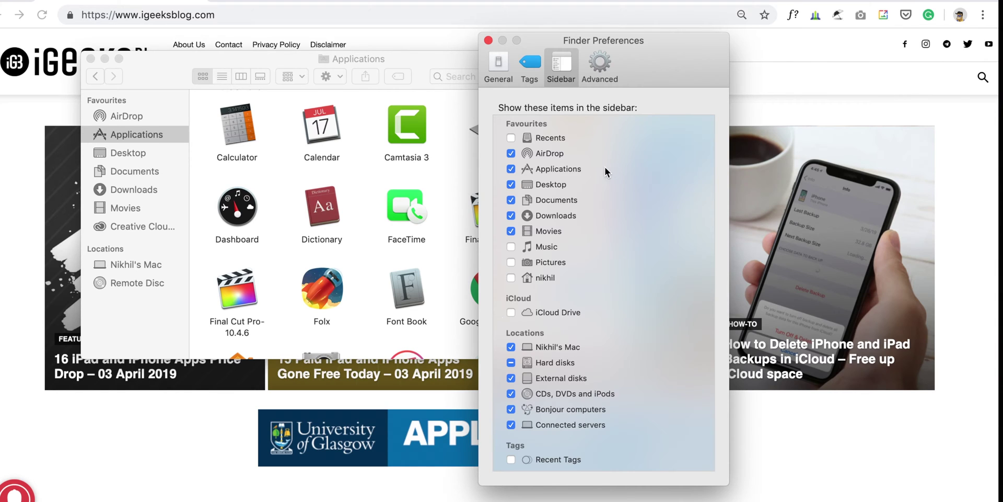
# Tick Movies and re-add Downloads so it sits below Movies in the Finder sidebar.
pyautogui.click(511, 231)
pyautogui.click(511, 216)
pyautogui.click(511, 215)
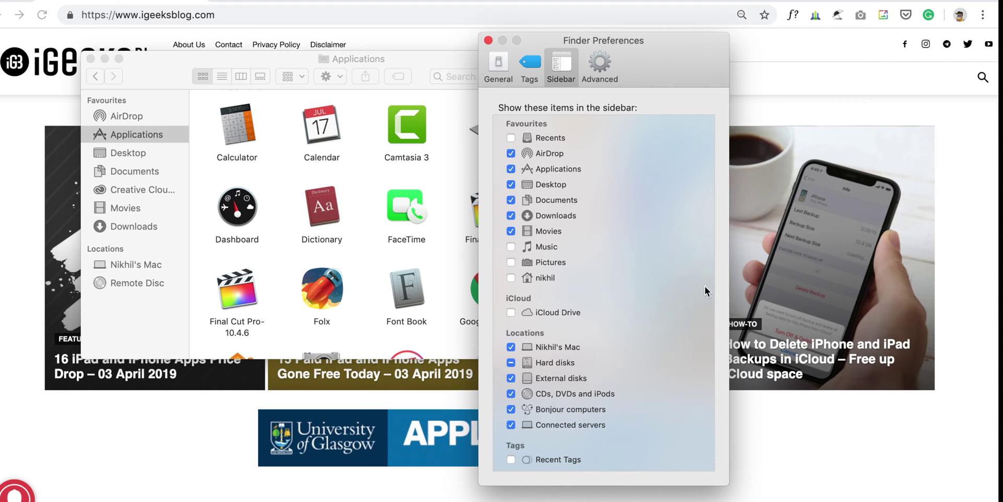
# Turn on 'Show all filename extensions' in Finder's Advanced settings, keeping 30-day Trash removal on.
pyautogui.click(604, 63)
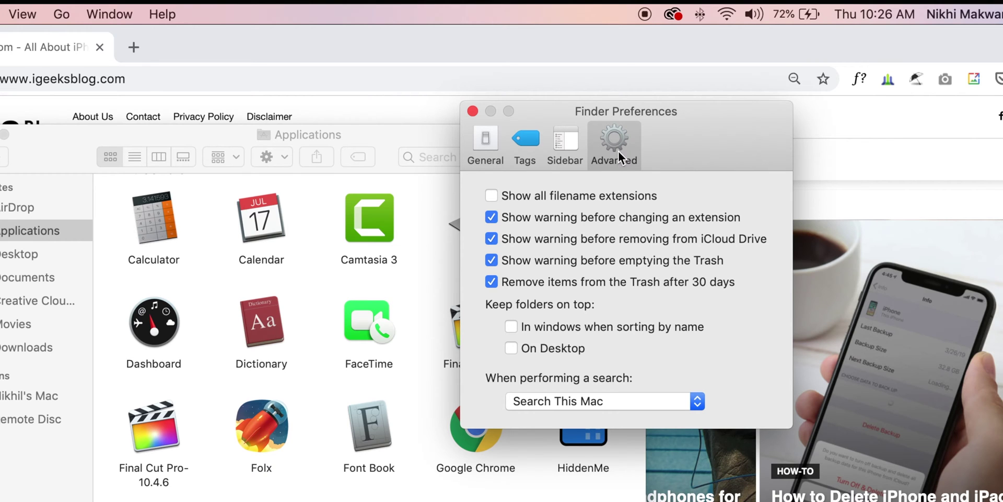
pyautogui.click(604, 196)
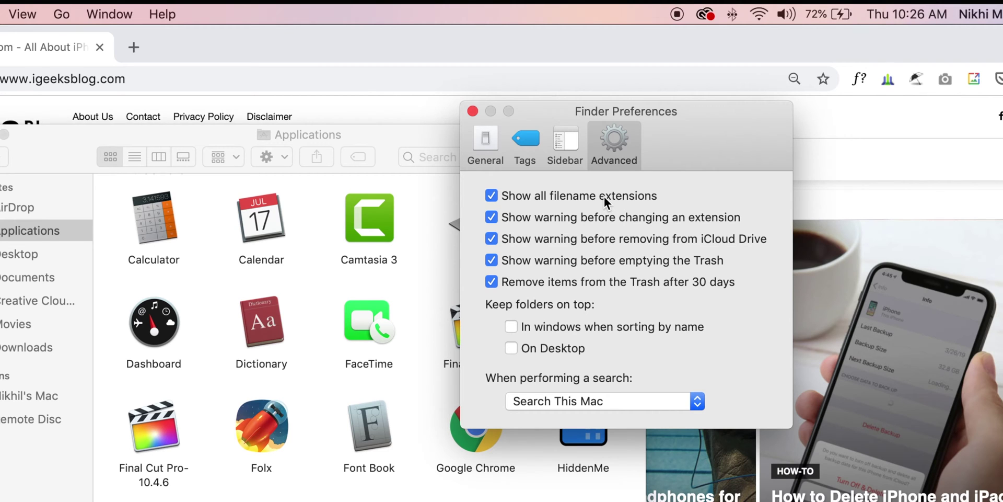
pyautogui.click(545, 280)
pyautogui.click(544, 280)
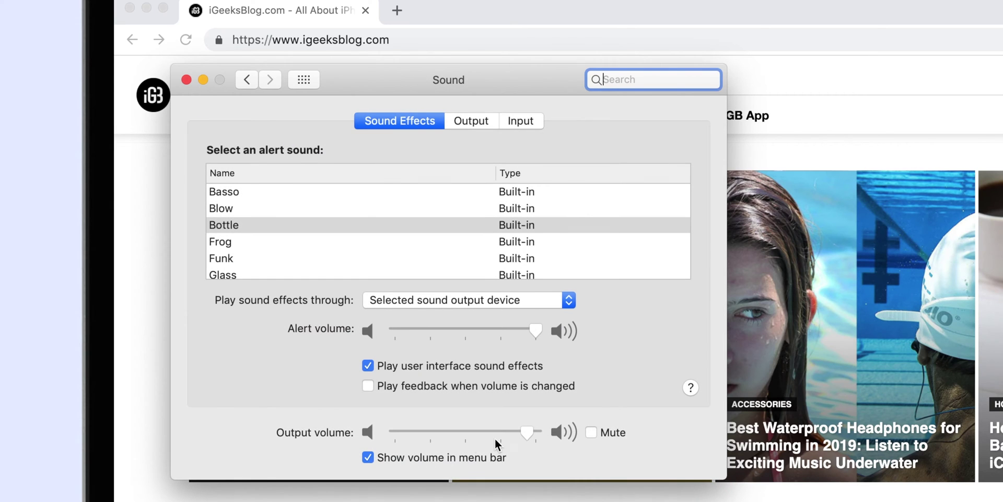
# Keep the volume and Bluetooth icons showing in the menu bar.
pyautogui.click(368, 457)
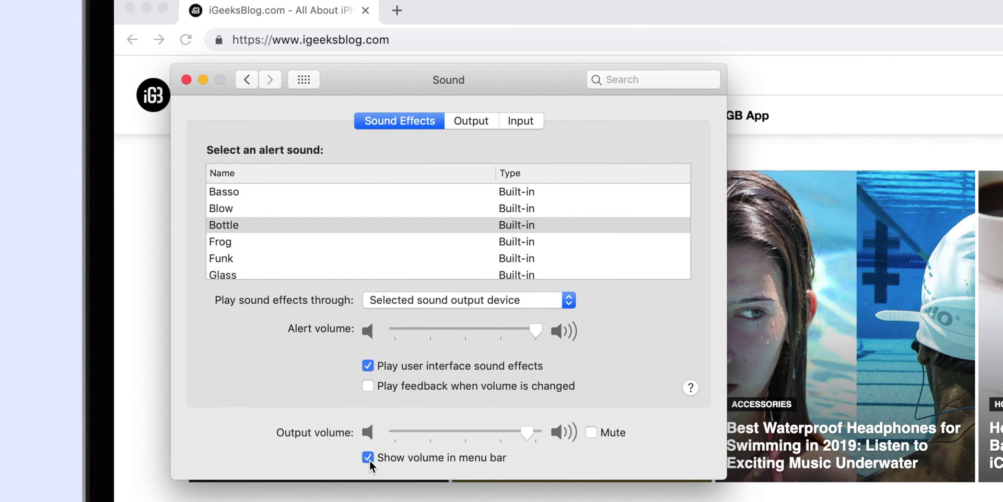
pyautogui.click(409, 462)
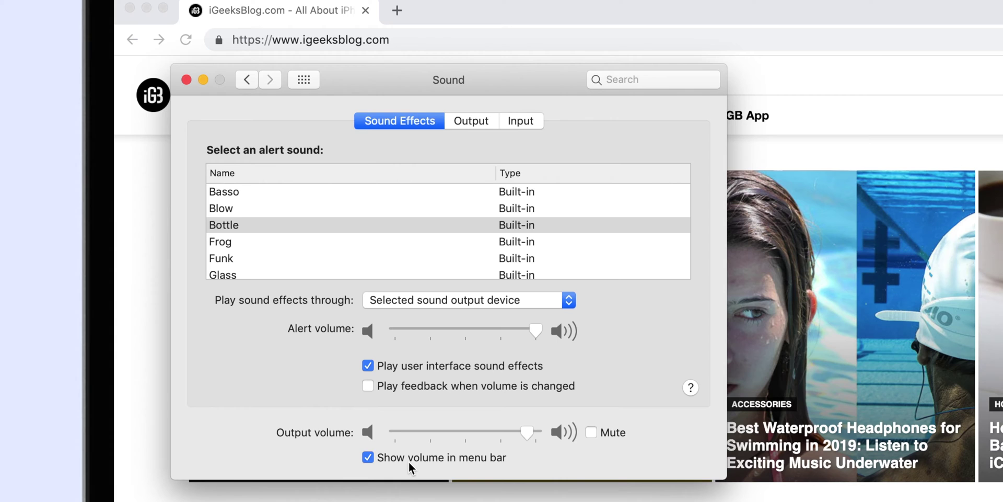
pyautogui.click(251, 79)
pyautogui.click(484, 313)
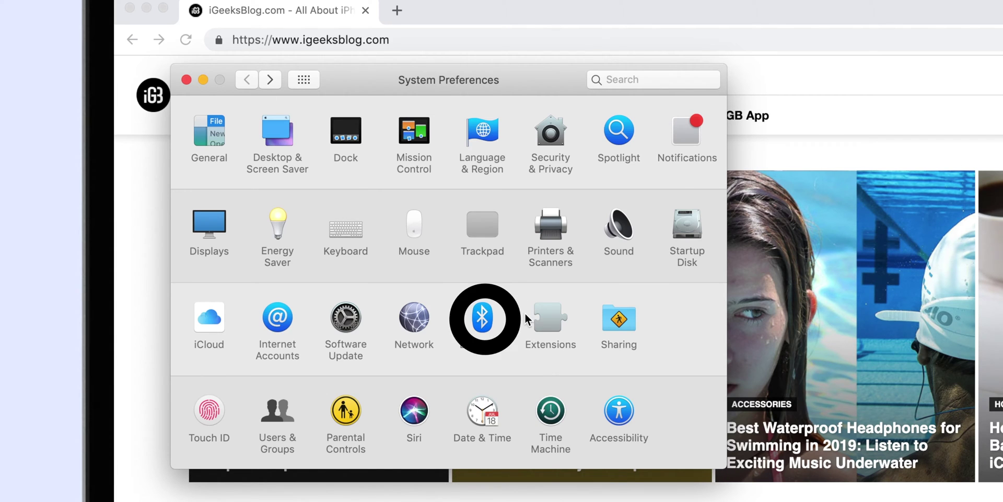
pyautogui.click(392, 398)
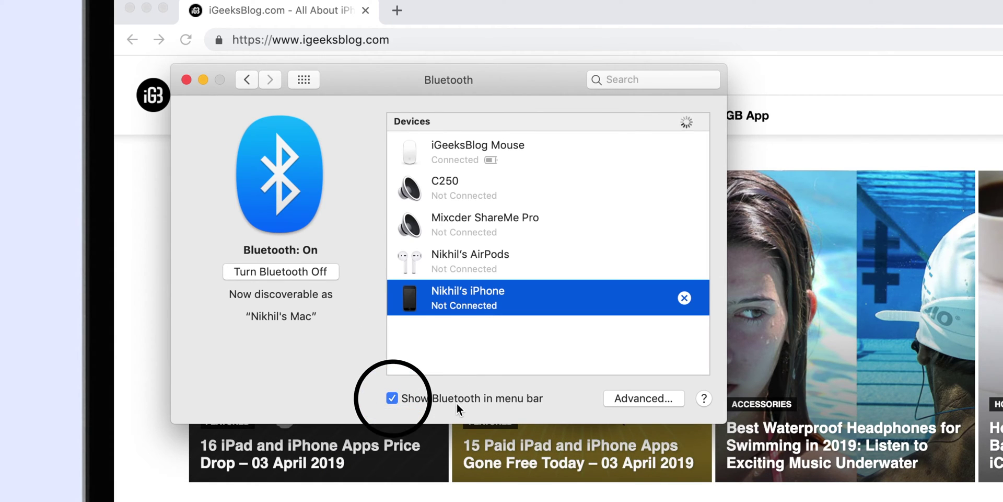
pyautogui.click(457, 403)
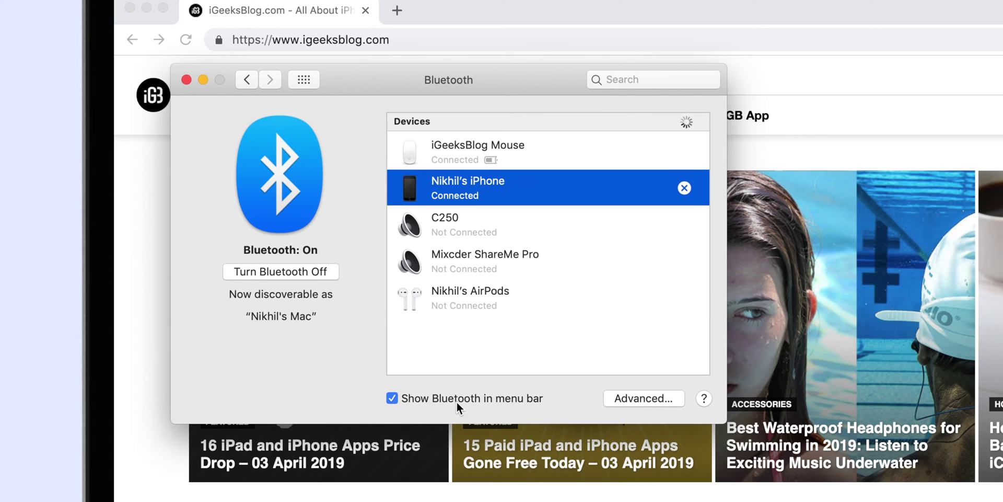
# Keep the clock showing in the menu bar via Date & Time, then switch back to Chrome.
pyautogui.click(246, 80)
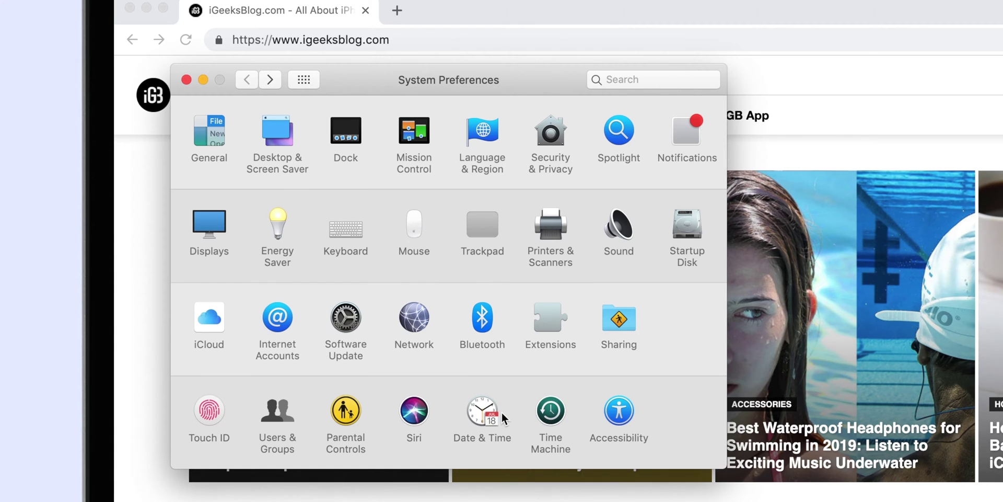
pyautogui.click(488, 411)
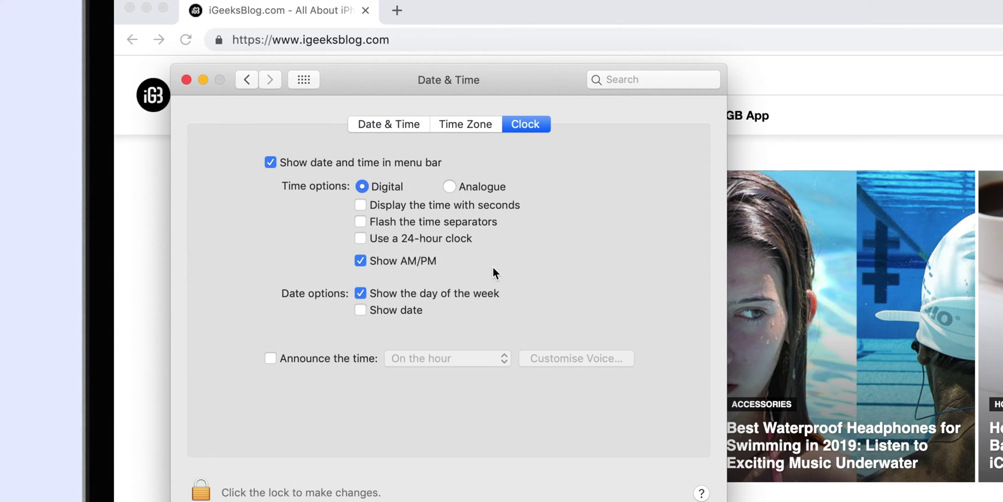
pyautogui.click(385, 162)
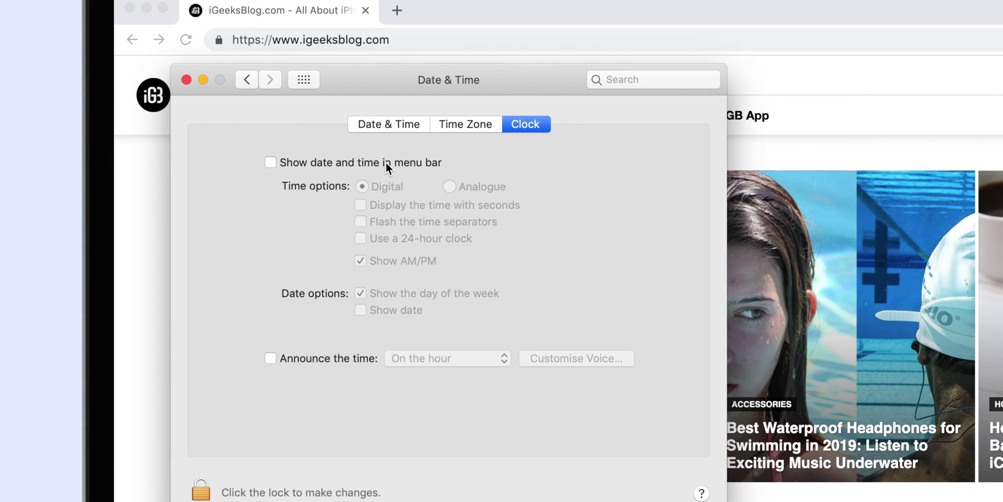
pyautogui.click(385, 162)
pyautogui.press('super+Tab')
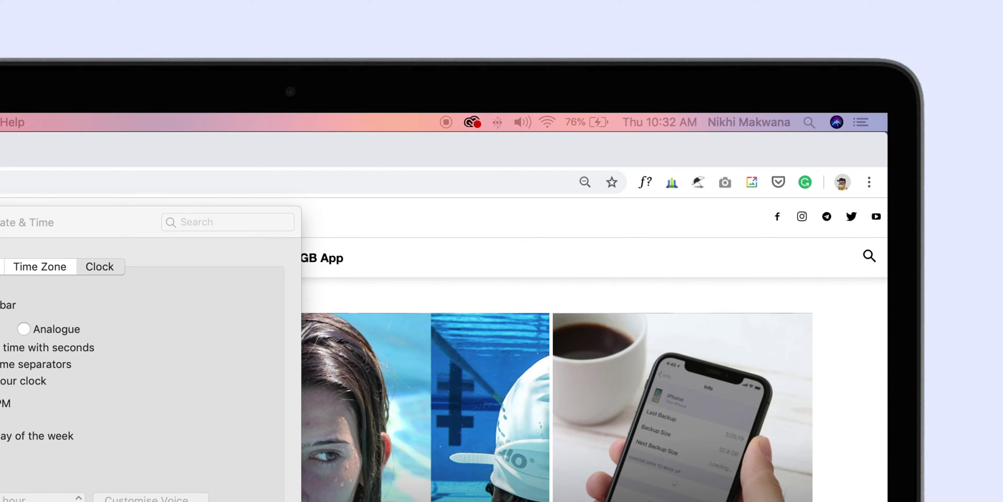
pyautogui.press('super+Tab')
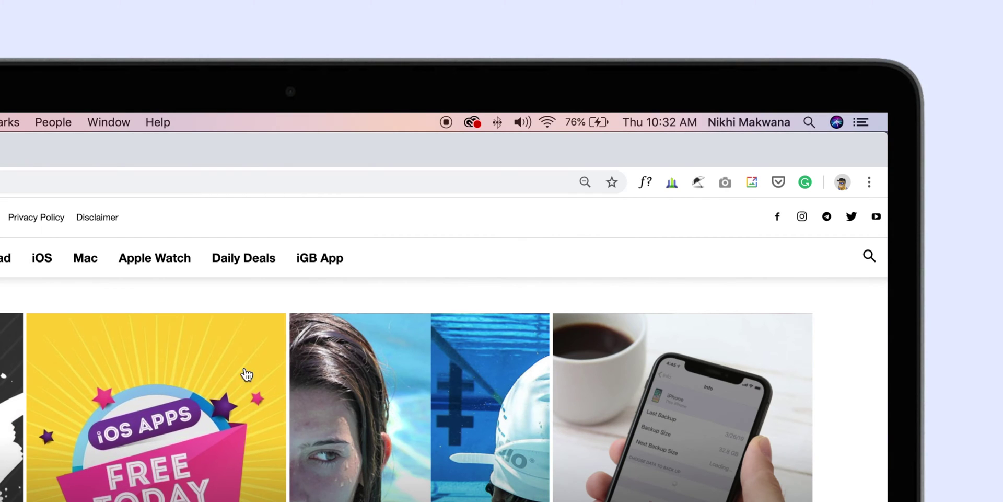
pyautogui.click(605, 127)
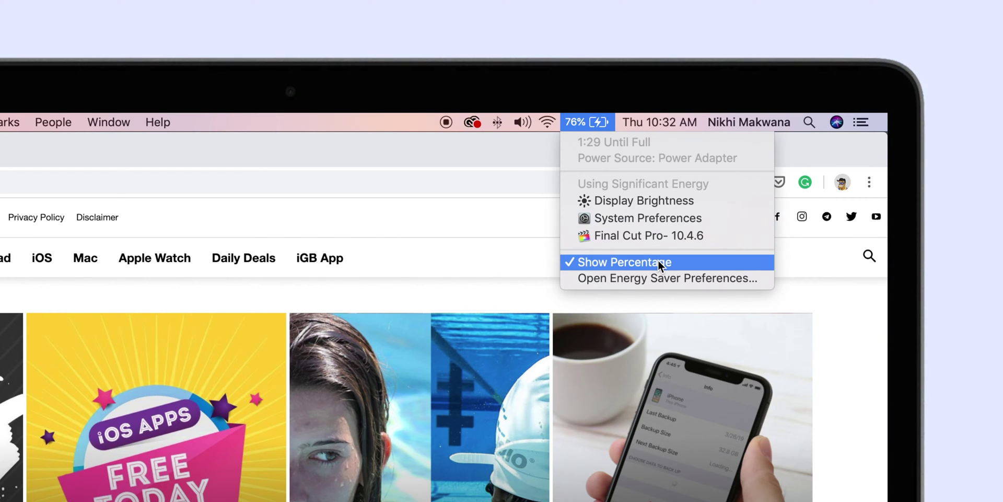
pyautogui.click(539, 250)
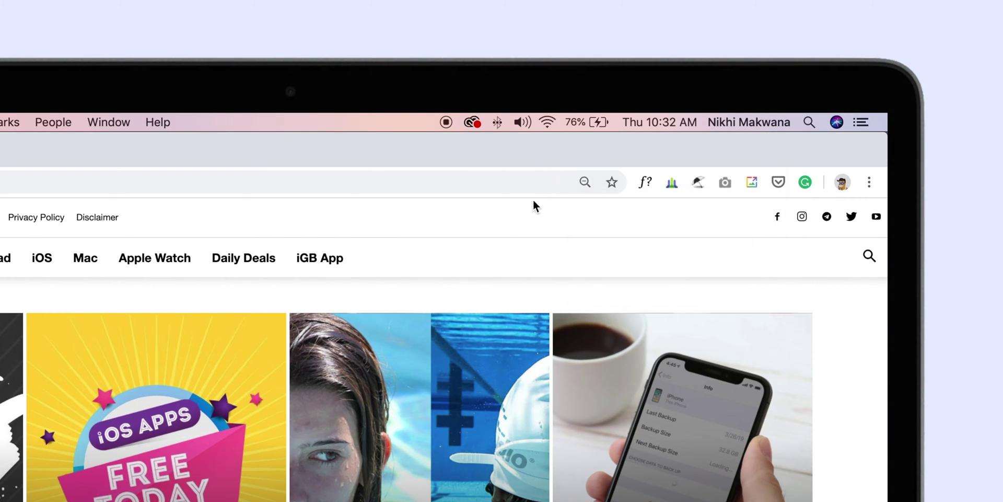
# Command-drag the Bluetooth icon off the menu bar to remove it.
pyautogui.press('super')
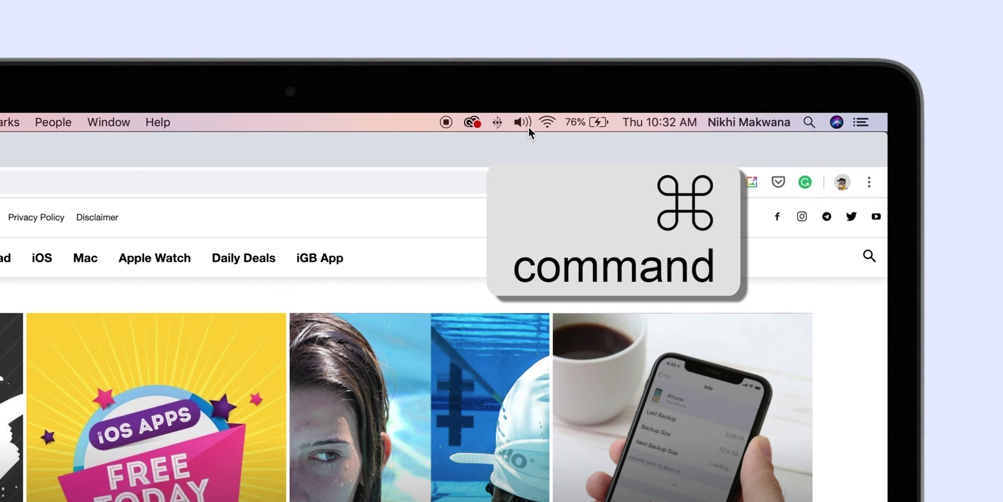
pyautogui.moveTo(502, 124); pyautogui.dragTo(534, 123)
pyautogui.moveTo(603, 127); pyautogui.dragTo(498, 121)
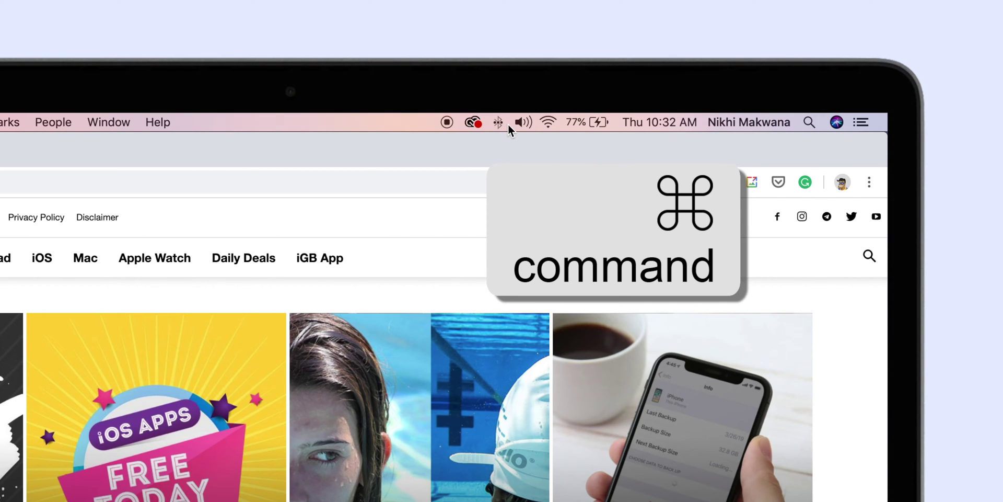
pyautogui.moveTo(497, 148); pyautogui.dragTo(497, 164)
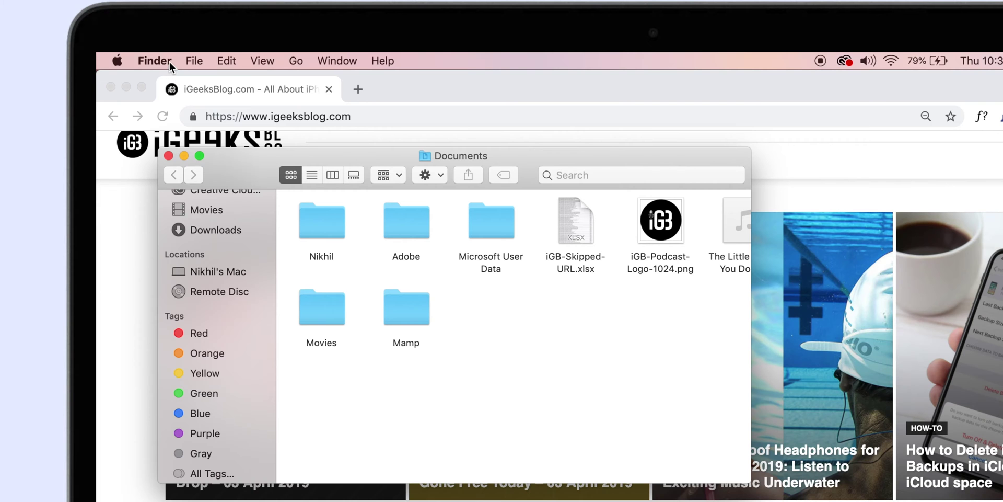
# Open Finder Preferences and move its window further left.
pyautogui.click(234, 66)
pyautogui.click(183, 104)
pyautogui.moveTo(800, 164); pyautogui.dragTo(662, 158)
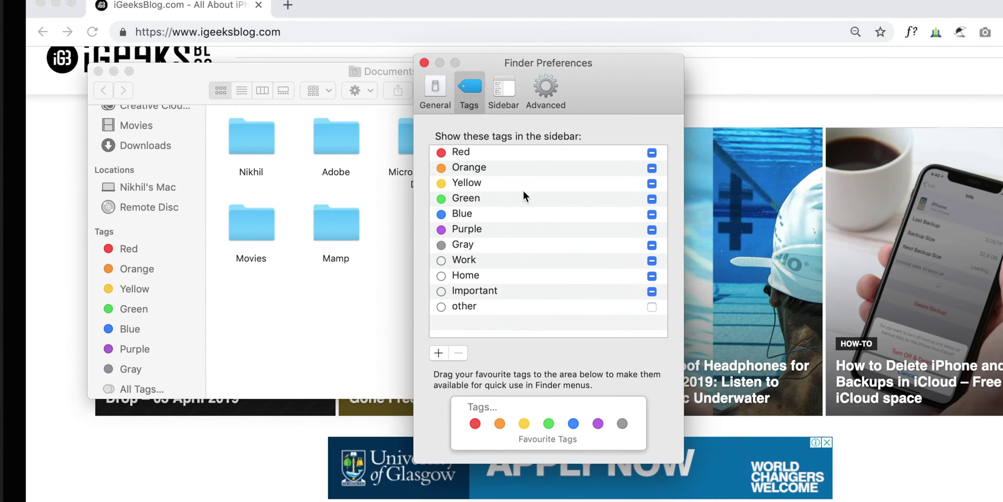
# Rename the Red tag to iGeeksBlog.
pyautogui.click(500, 148)
pyautogui.click(500, 149)
pyautogui.press('BackSpace')
pyautogui.write('iGeeskBlog')
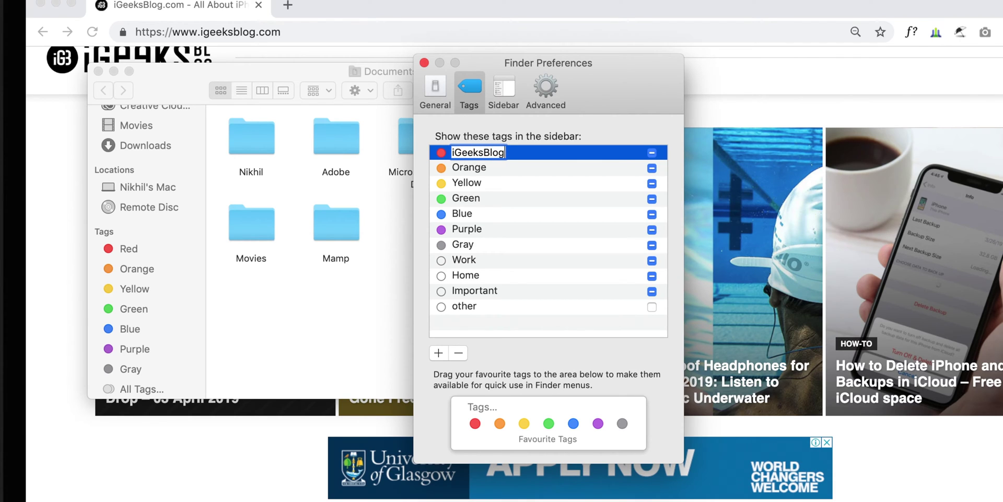
pyautogui.press('Return')
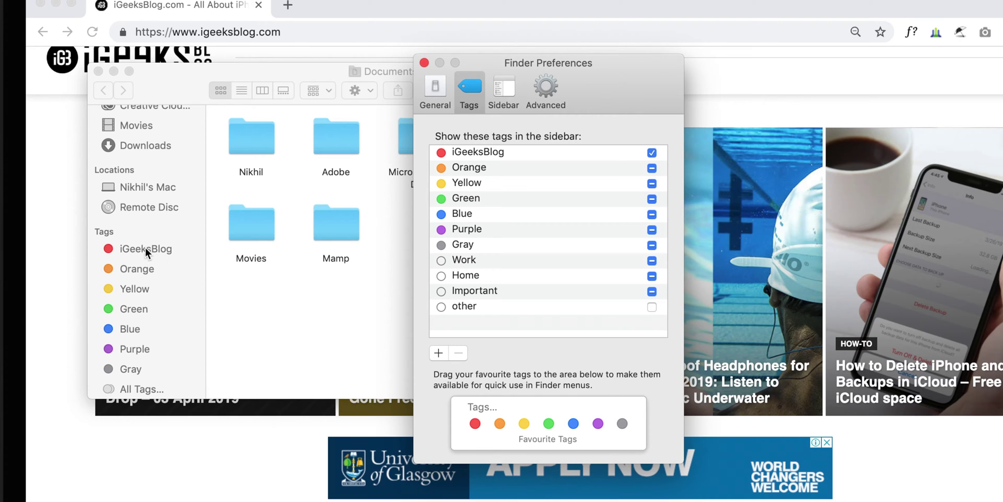
# Add a new tag named Test.
pyautogui.click(438, 353)
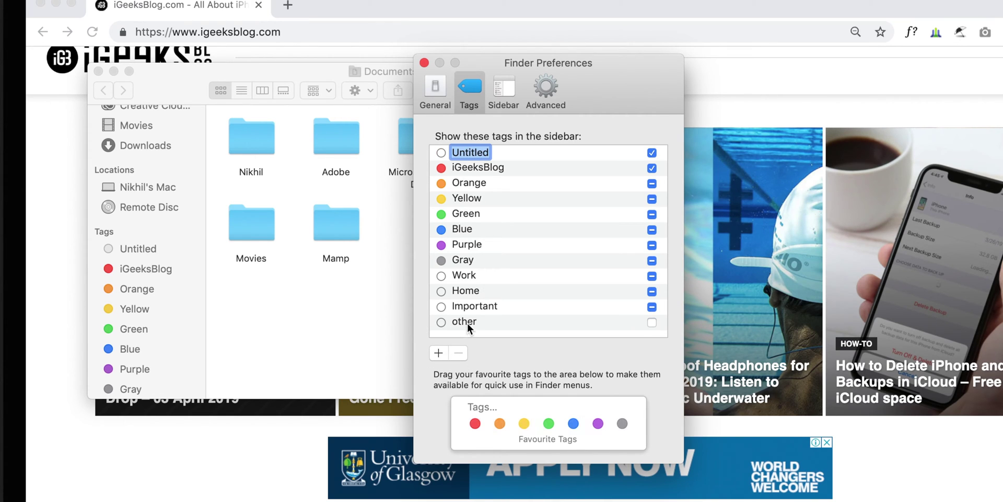
pyautogui.write('TEst')
pyautogui.press('BackSpace')
pyautogui.press('BackSpace')
pyautogui.press('BackSpace')
pyautogui.write('e')
pyautogui.press('Return')
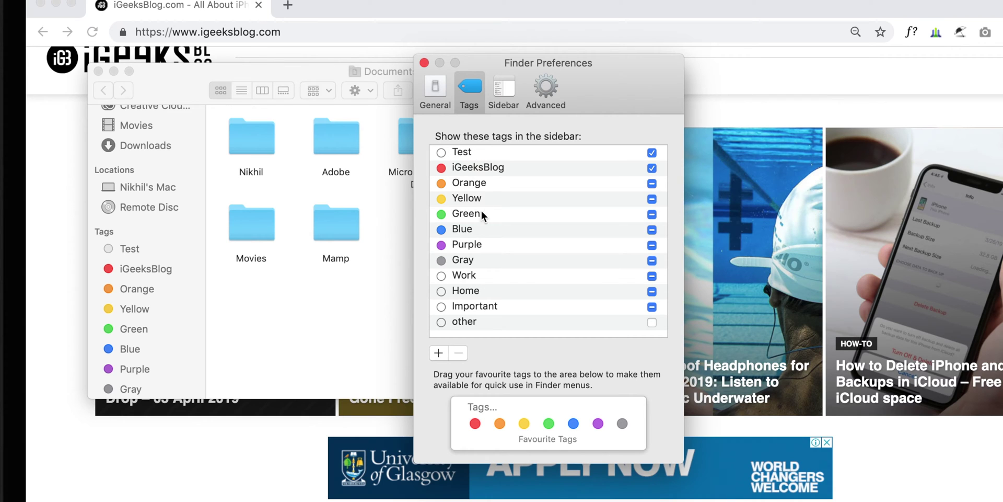
# Delete the Test tag and confirm the deletion.
pyautogui.click(480, 155)
pyautogui.click(459, 353)
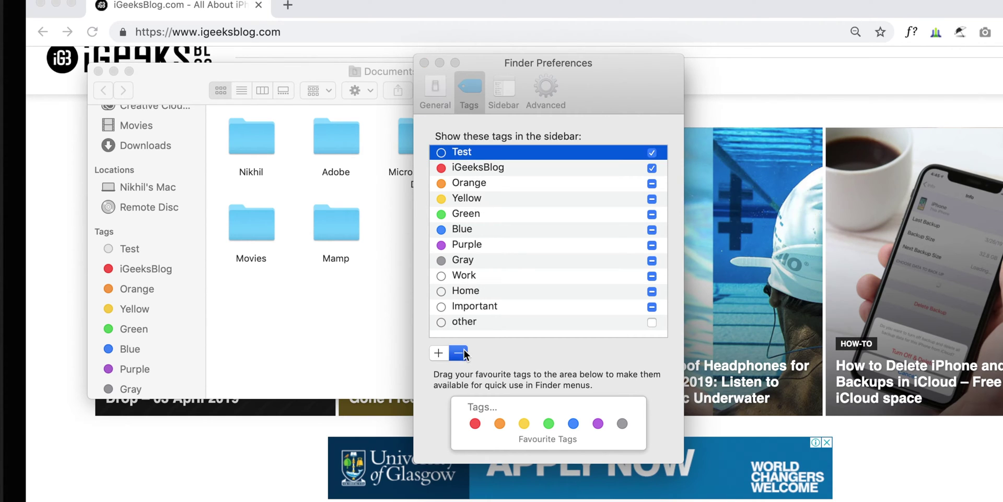
pyautogui.click(656, 193)
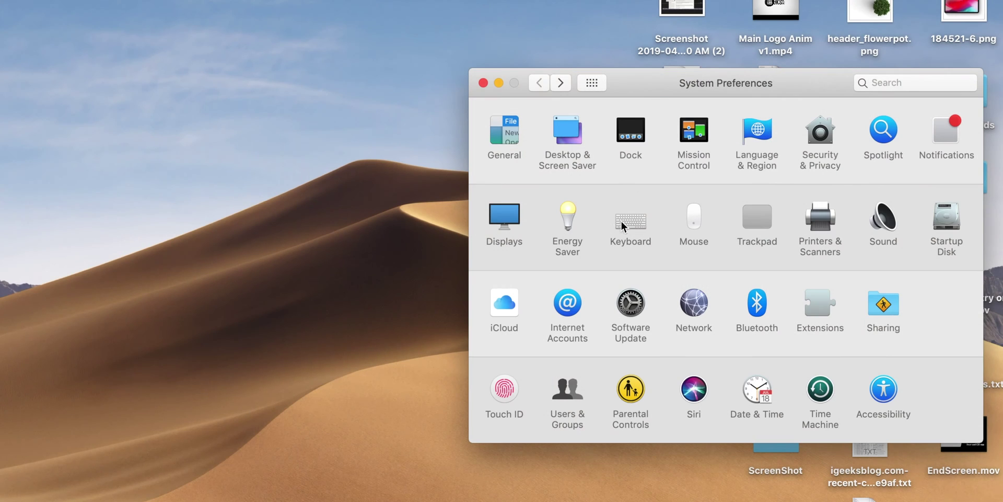
# In Displays > Night Shift, move Colour Temperature toward Less Warm, leaving Schedule Off.
pyautogui.click(506, 215)
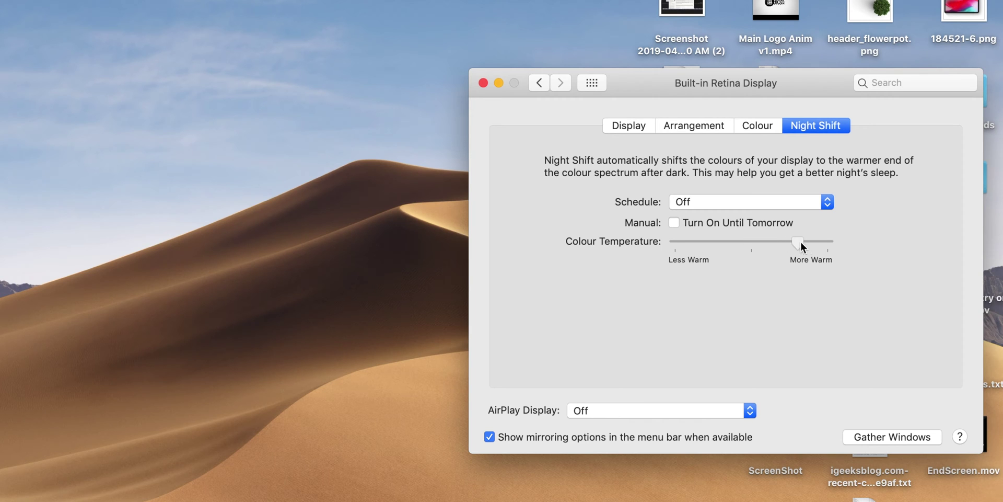
pyautogui.moveTo(777, 240); pyautogui.dragTo(750, 239)
pyautogui.click(753, 203)
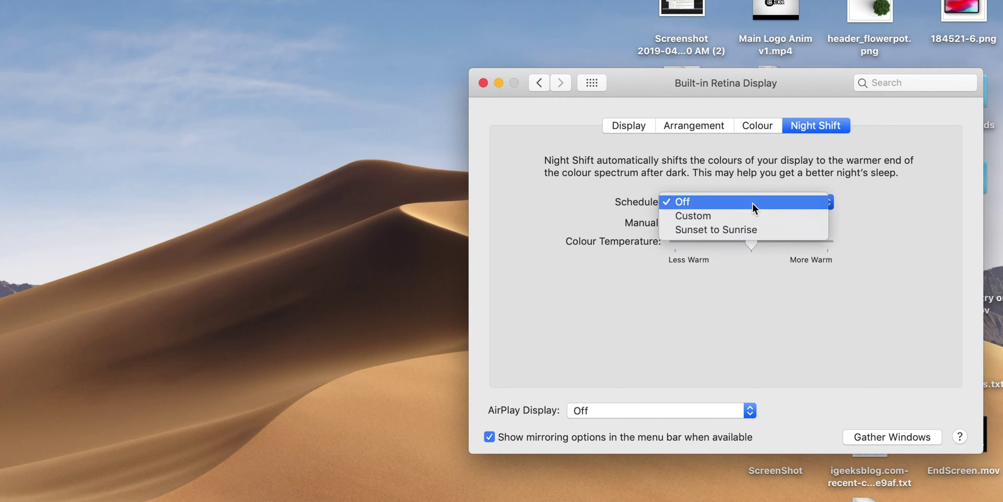
pyautogui.click(753, 202)
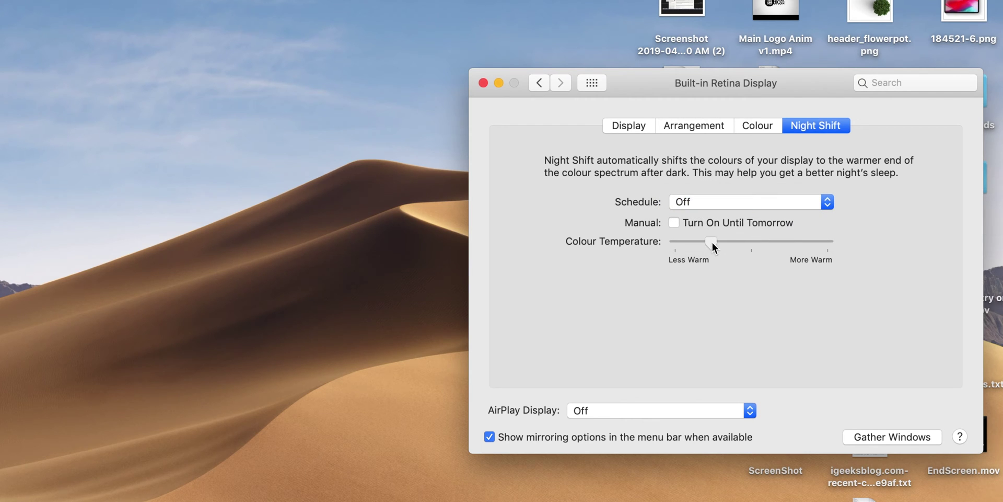
pyautogui.press('super+l')
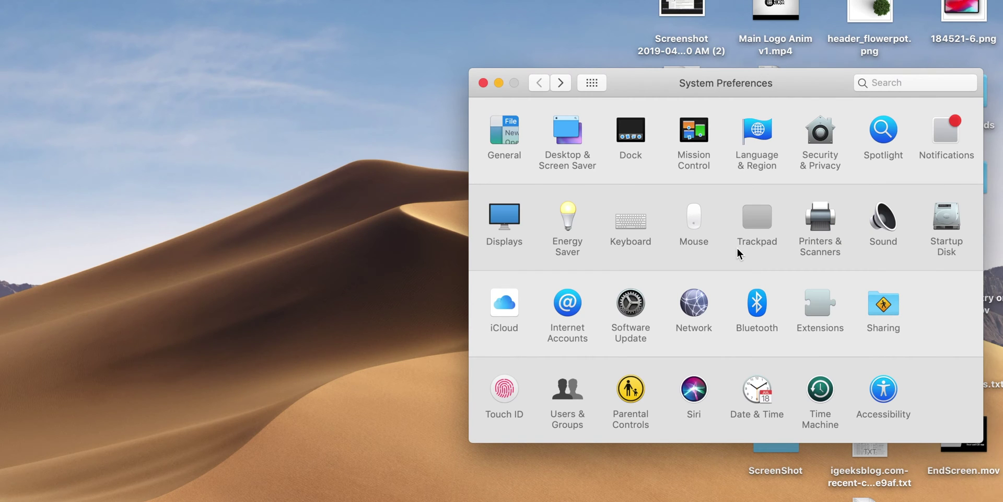
# Try the Mojave Light (Still) and Dark (Still) wallpapers, then restore Dynamic.
pyautogui.click(578, 132)
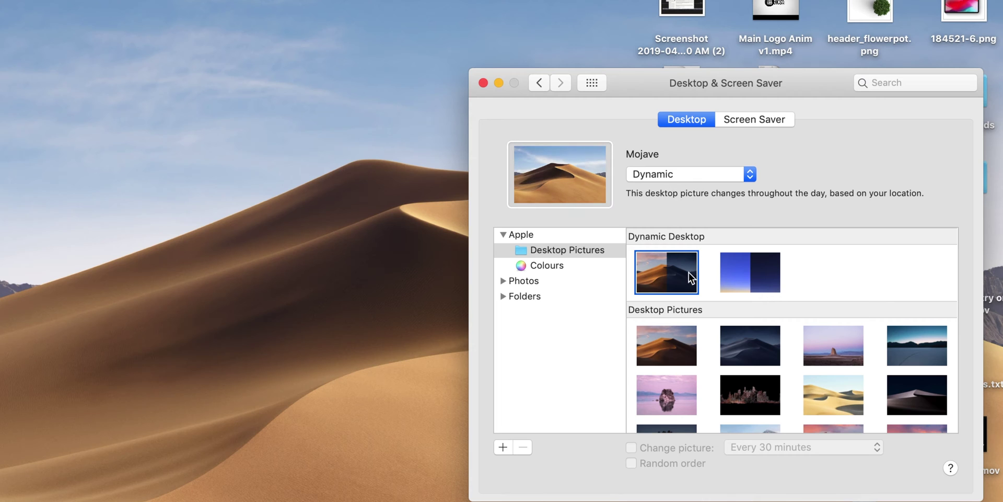
pyautogui.click(714, 177)
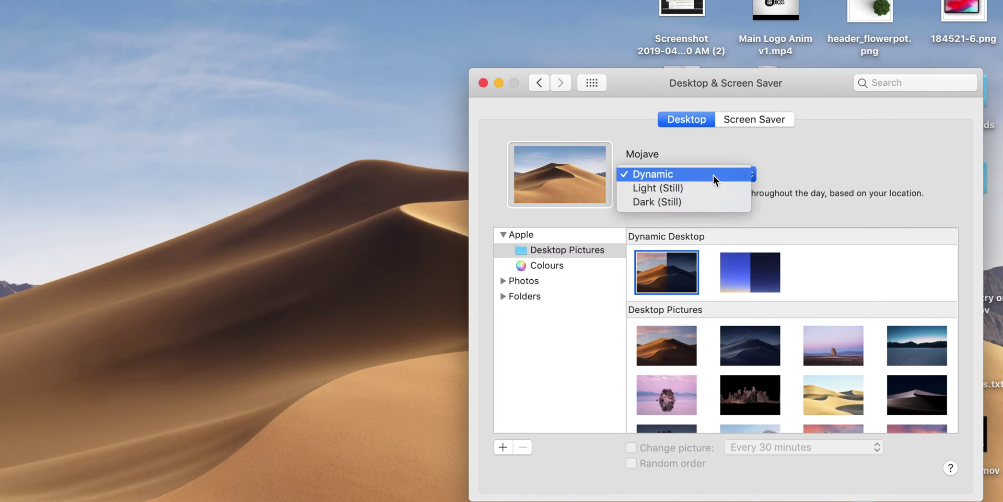
pyautogui.click(713, 175)
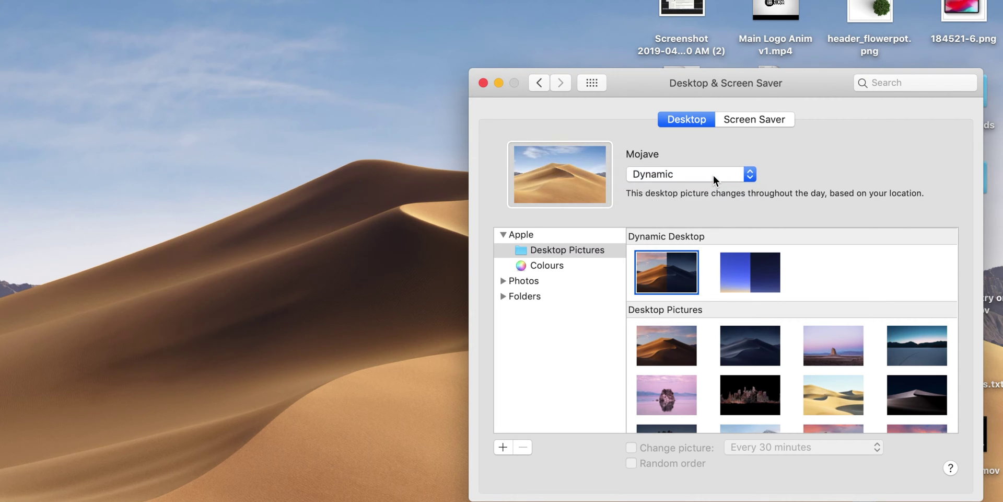
pyautogui.click(713, 174)
pyautogui.click(707, 187)
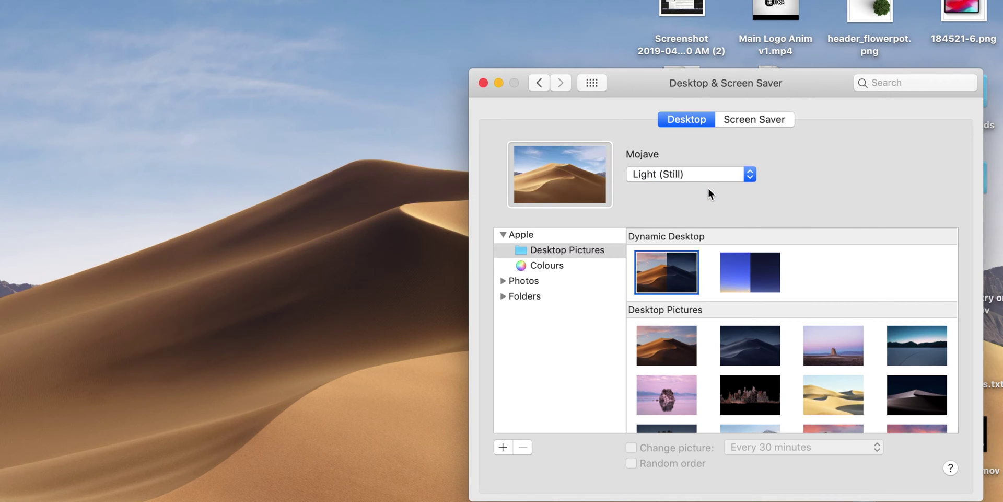
pyautogui.click(705, 168)
pyautogui.click(700, 189)
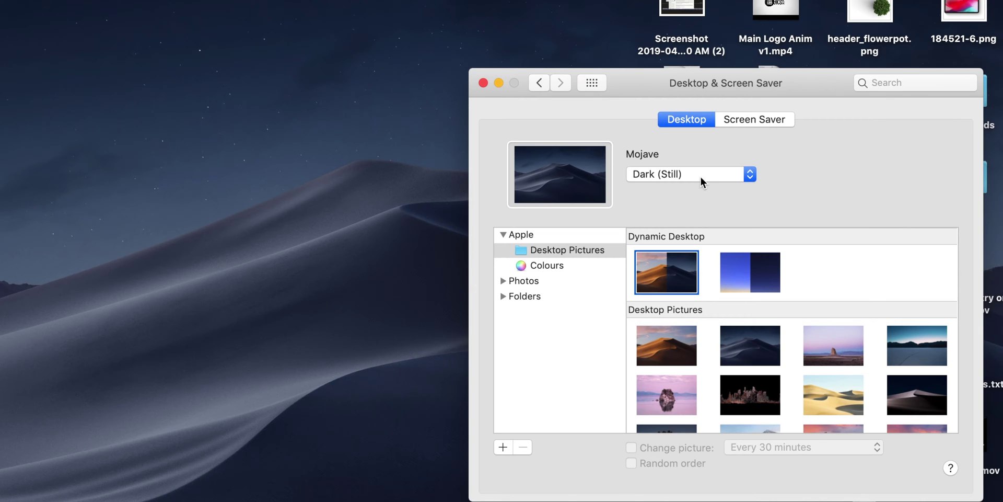
pyautogui.click(700, 174)
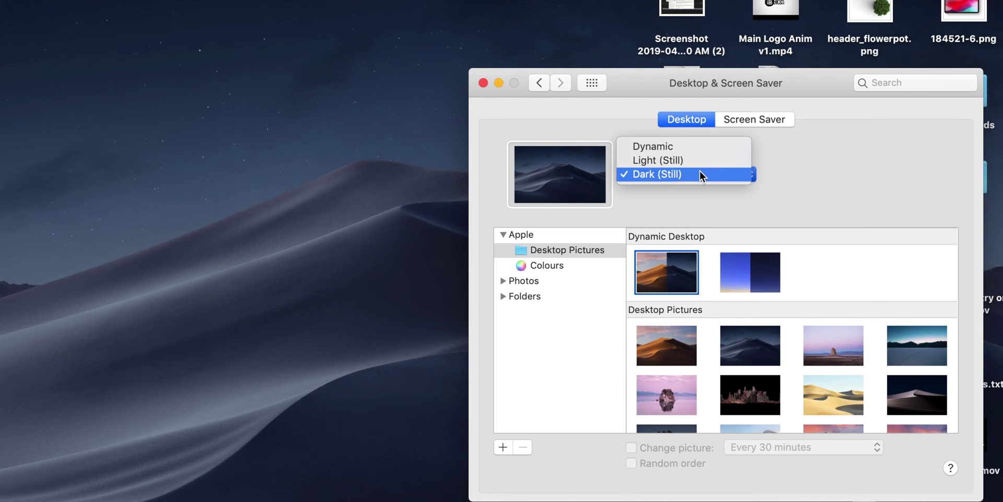
pyautogui.click(668, 147)
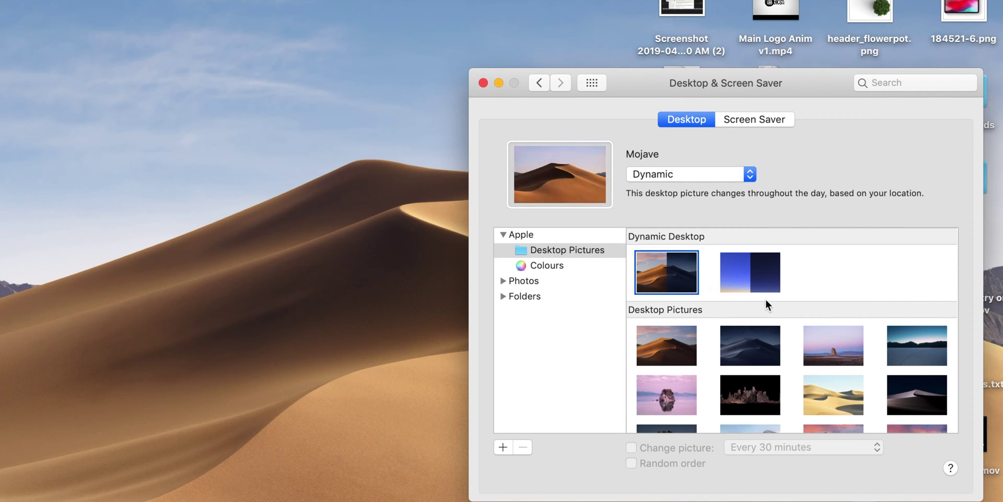
# Switch the system appearance to Dark in General settings.
pyautogui.click(540, 85)
pyautogui.click(504, 134)
pyautogui.click(766, 140)
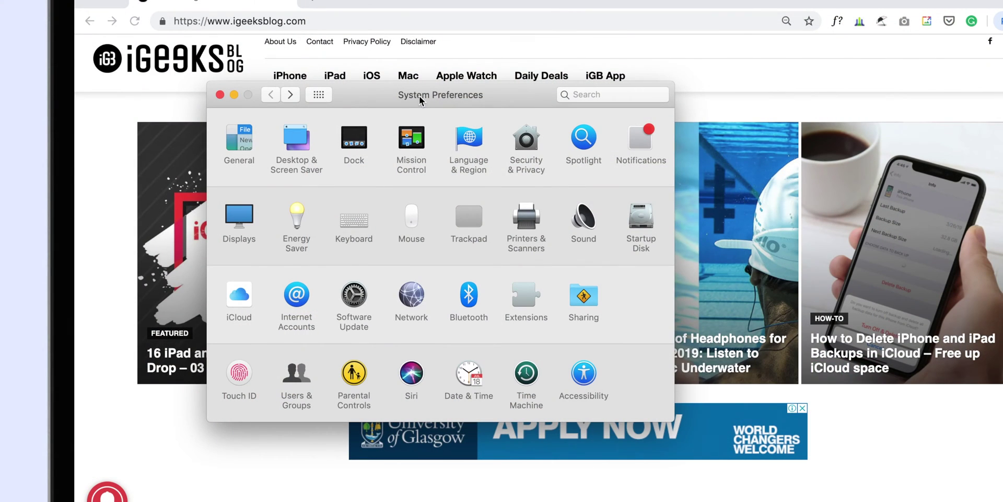
# In Accessibility's Trackpad Options, keep dragging enabled with three finger drag and apply.
pyautogui.click(584, 373)
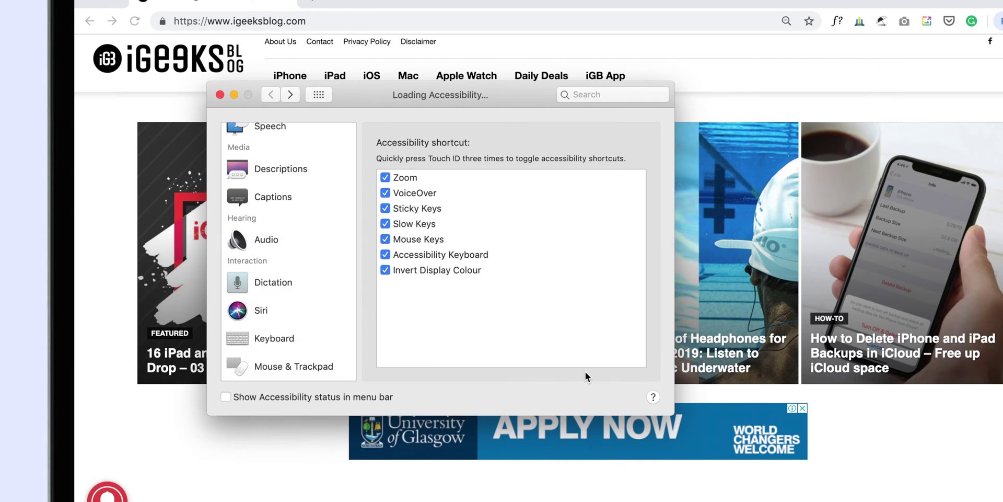
pyautogui.click(293, 357)
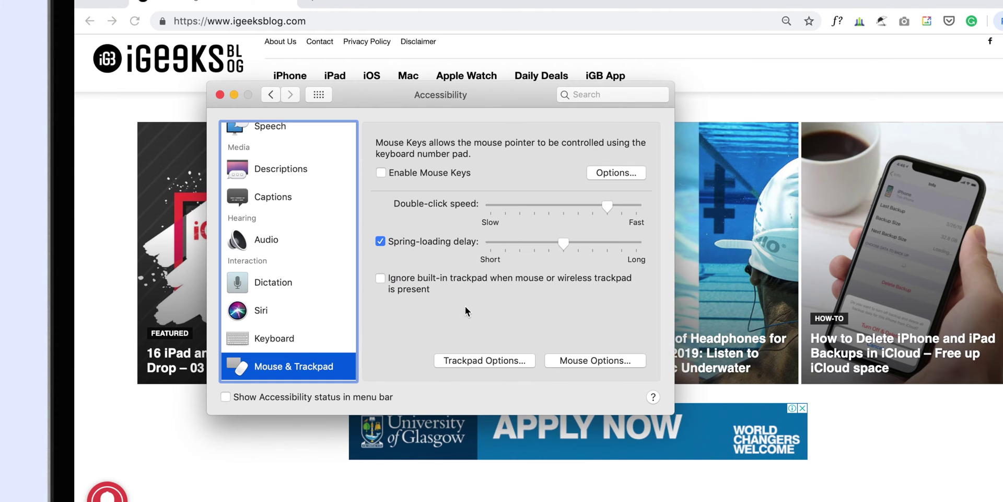
pyautogui.click(499, 359)
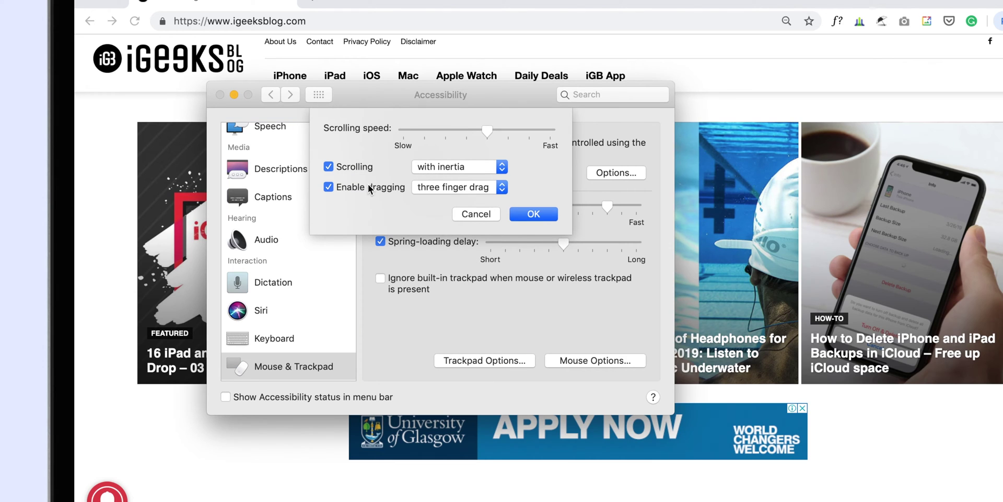
pyautogui.click(368, 187)
pyautogui.click(368, 187)
pyautogui.click(457, 186)
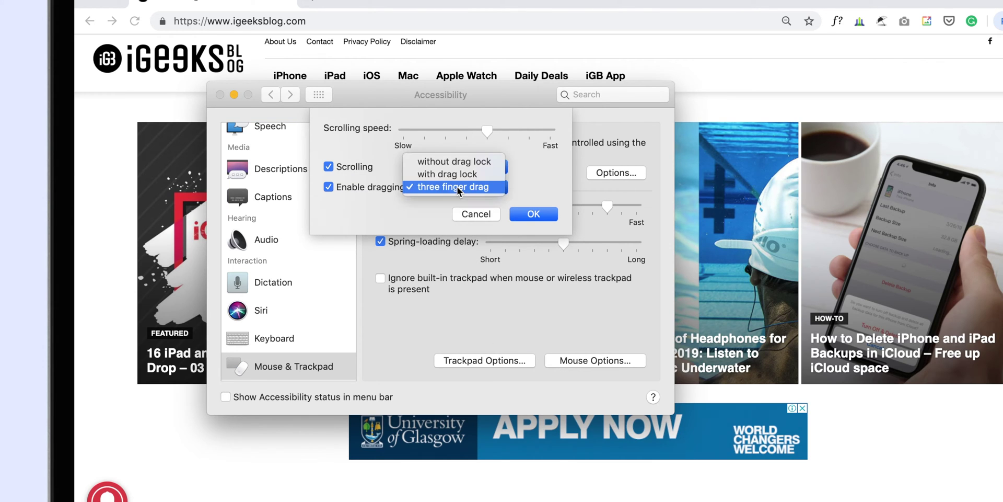
pyautogui.click(457, 187)
pyautogui.click(545, 216)
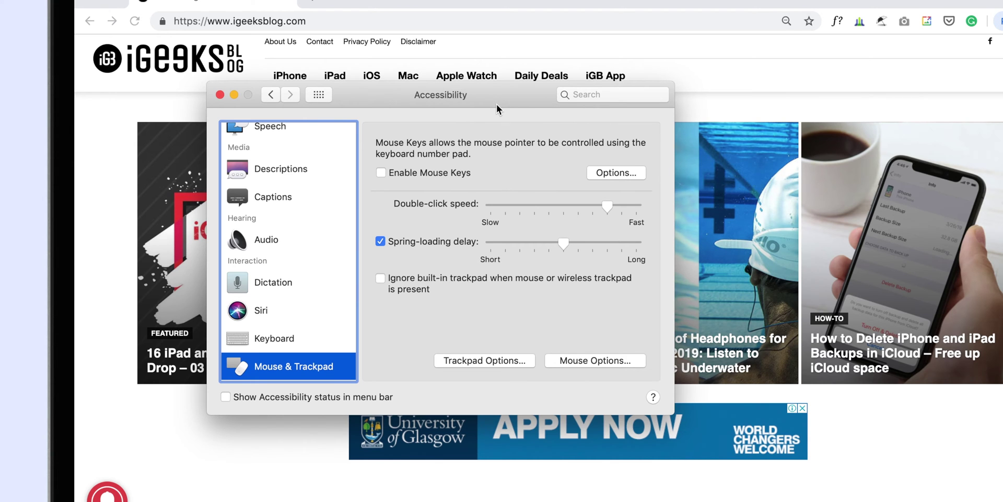
# Move the System Preferences window right and down, then reopen the Accessibility settings.
pyautogui.moveTo(495, 103); pyautogui.dragTo(602, 137)
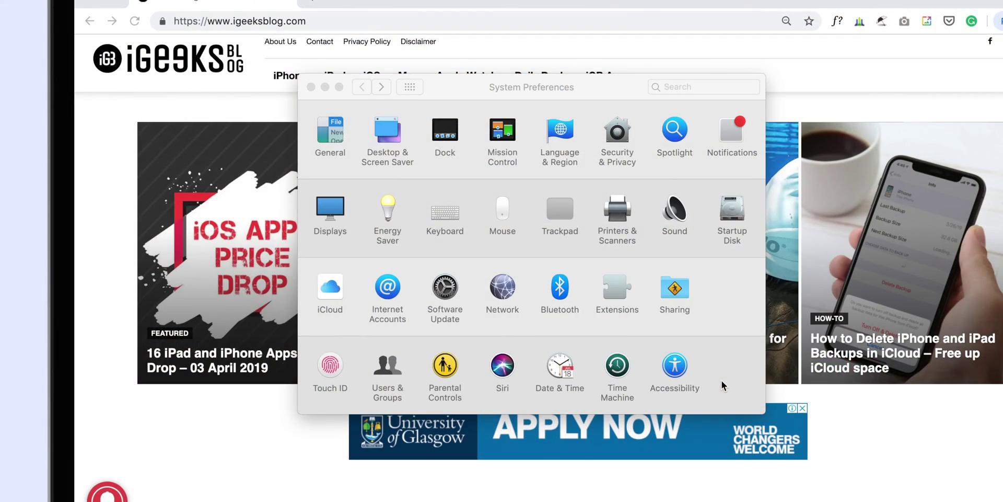
pyautogui.click(681, 369)
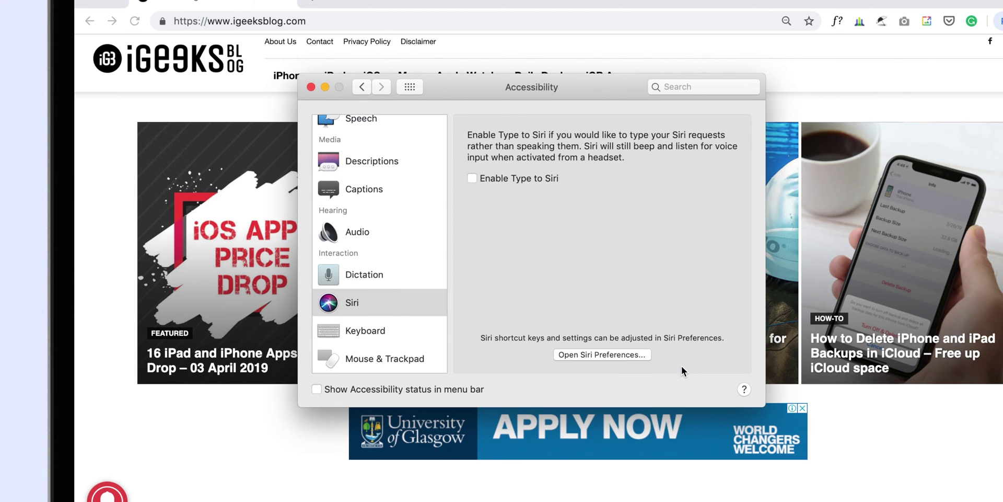
# Enable Type to Siri in Accessibility's Siri options, then summon Siri and type 'How'.
pyautogui.click(389, 308)
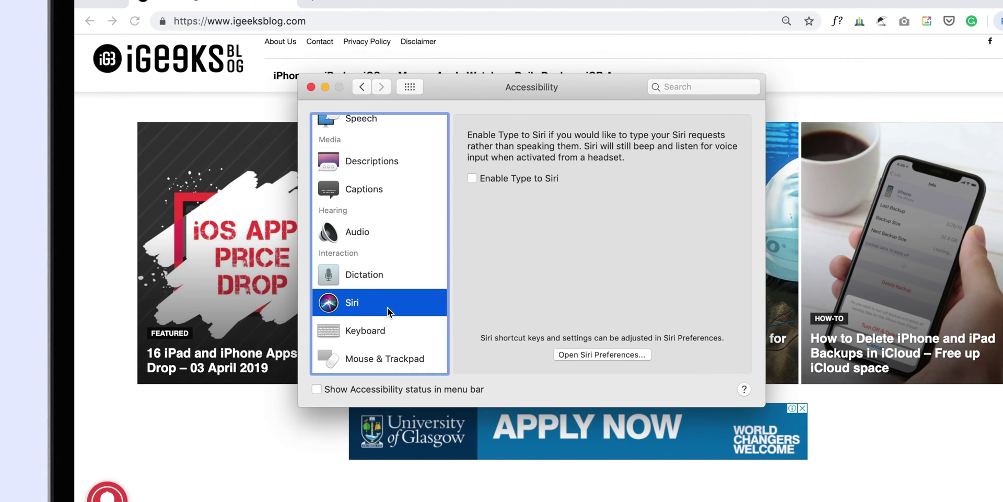
pyautogui.click(528, 181)
pyautogui.press('super+space')
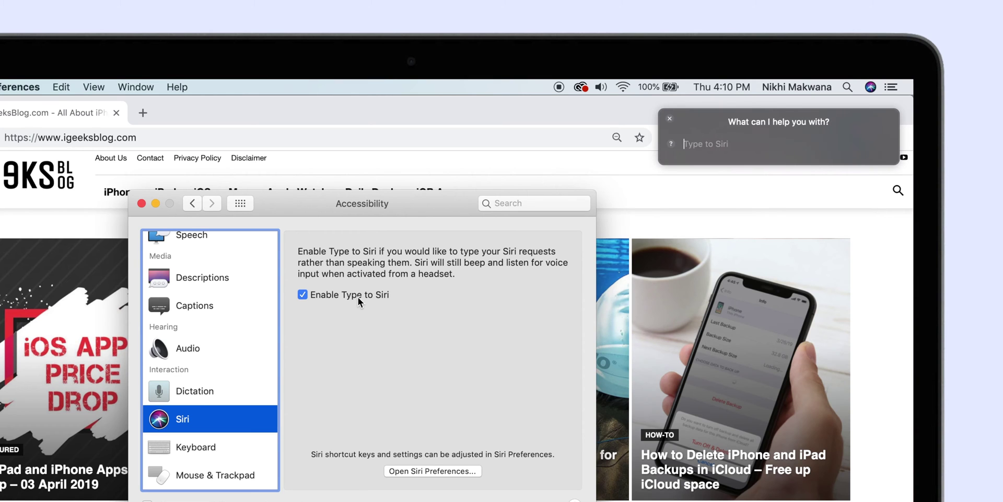
pyautogui.write('How')
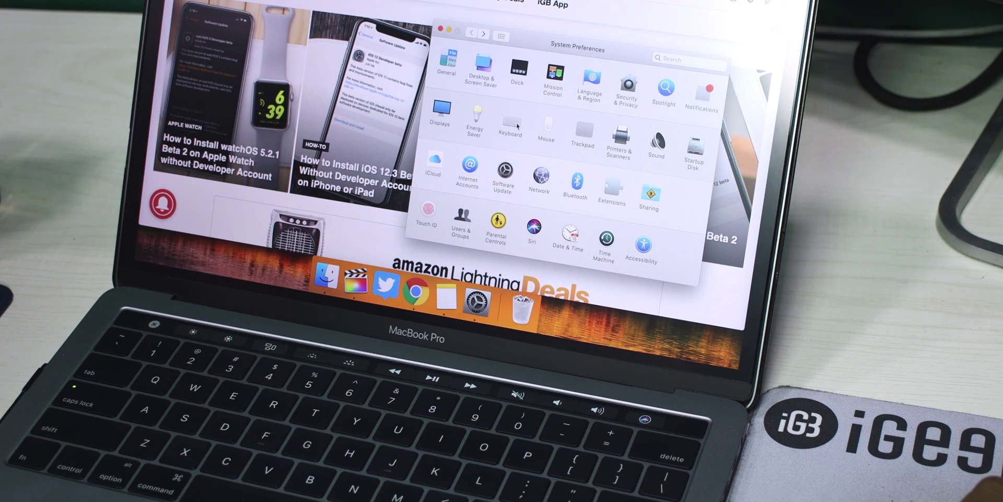
# Go to the Keyboard pane and bring up its Customise Touch Bar screen.
pyautogui.click(517, 125)
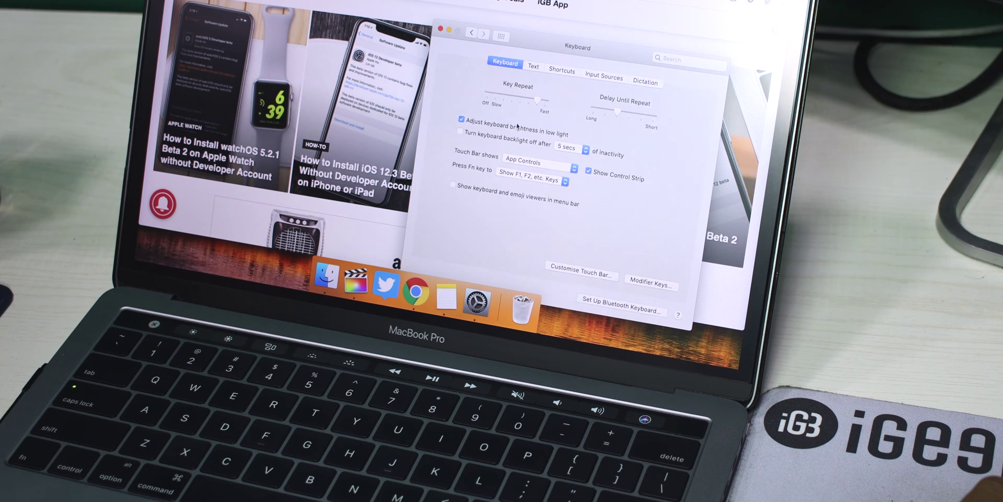
pyautogui.click(584, 271)
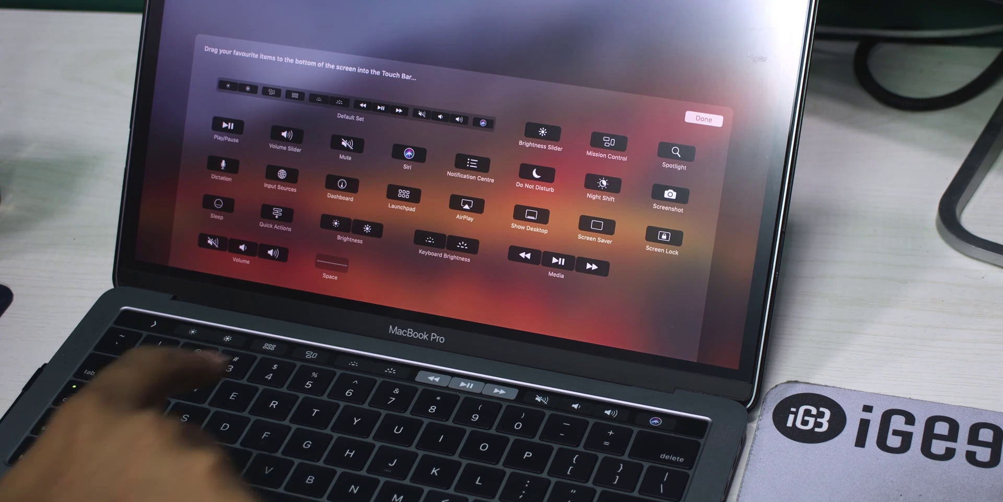
# Drag a control to a new position on the Touch Bar.
pyautogui.moveTo(272, 346); pyautogui.dragTo(157, 316)
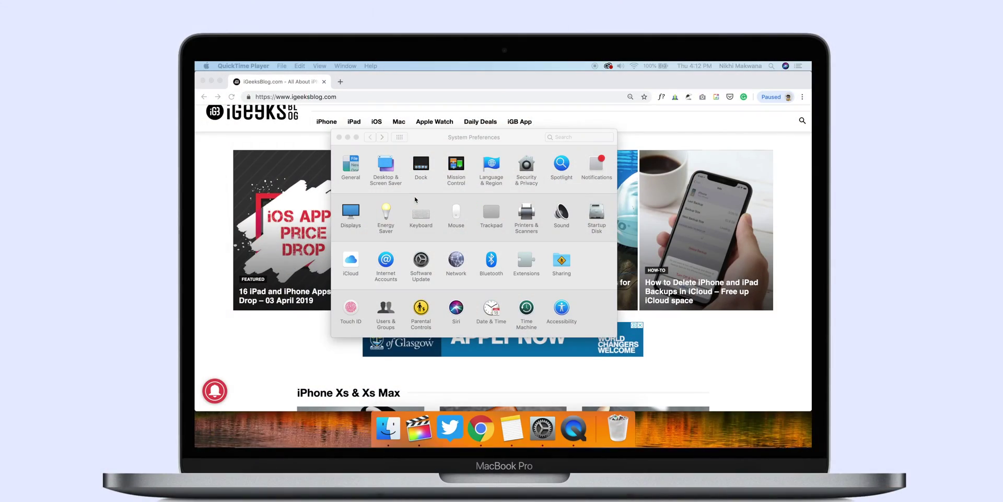
# Lower the volume and set the screen saver to start after 1 Minute.
pyautogui.press('XF86AudioLowerVolume')
pyautogui.click(330, 93)
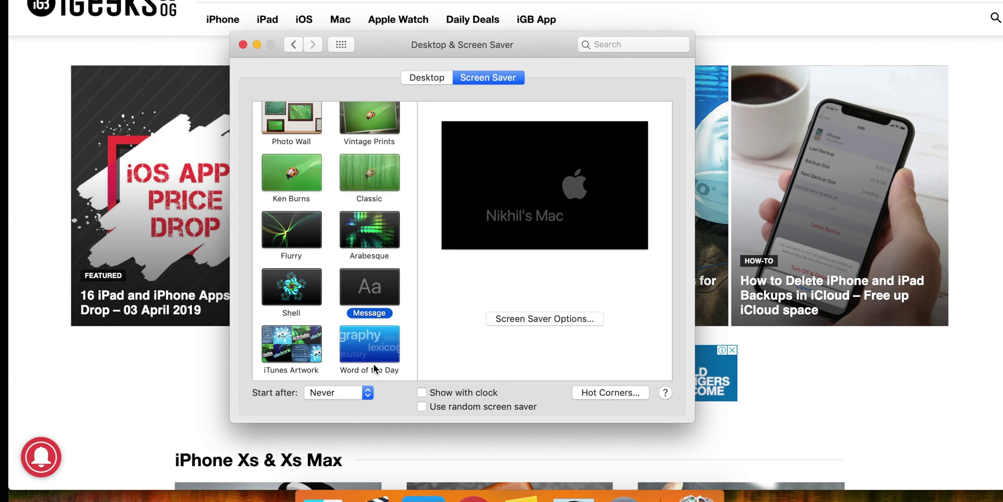
pyautogui.click(369, 393)
pyautogui.click(358, 406)
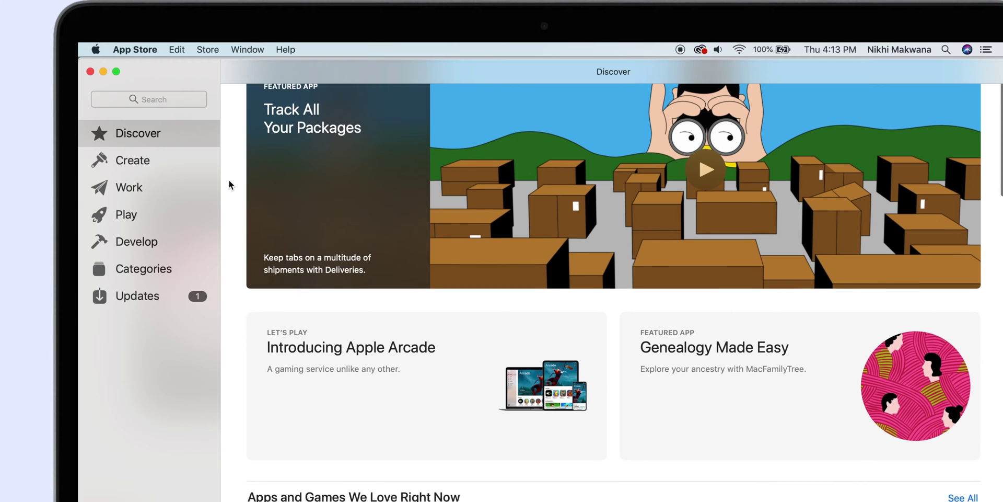
# Open App Store > Preferences from the menu bar.
pyautogui.scroll(1, 295, 156)
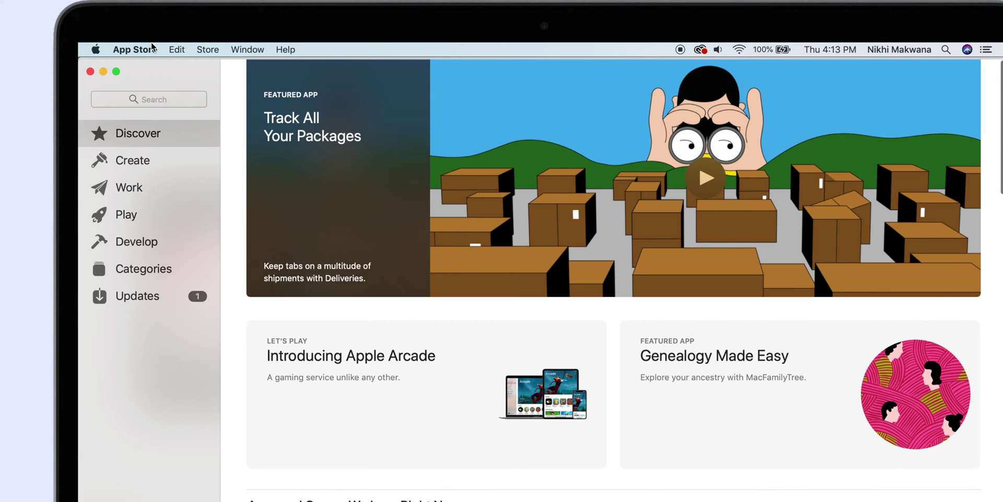
pyautogui.click(150, 50)
pyautogui.click(146, 82)
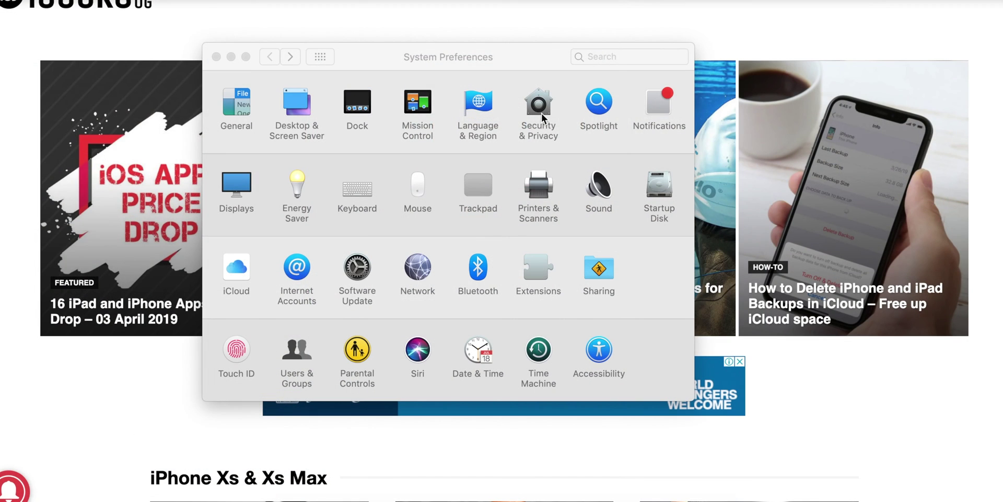
# Unlock Security & Privacy with the admin password and allow App Store and identified developers apps.
pyautogui.click(541, 106)
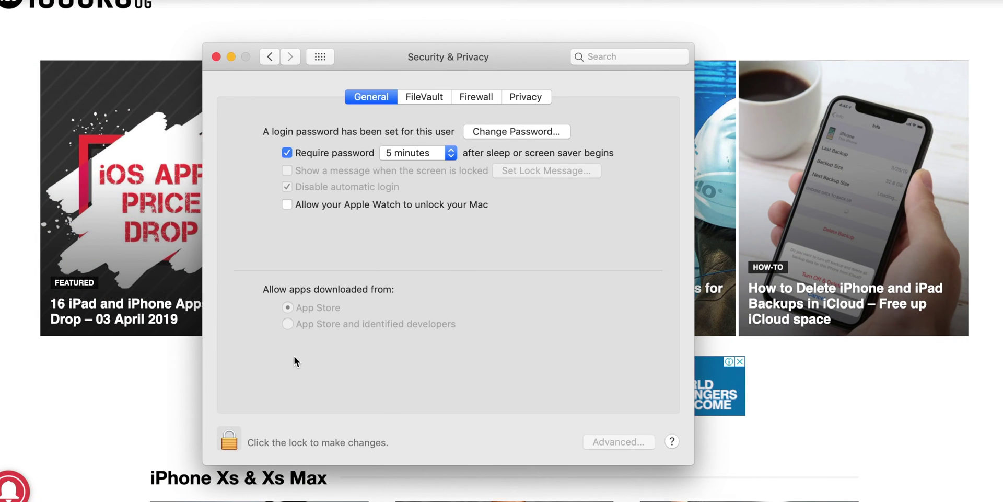
pyautogui.click(230, 440)
pyautogui.write('••••••')
pyautogui.press('Return')
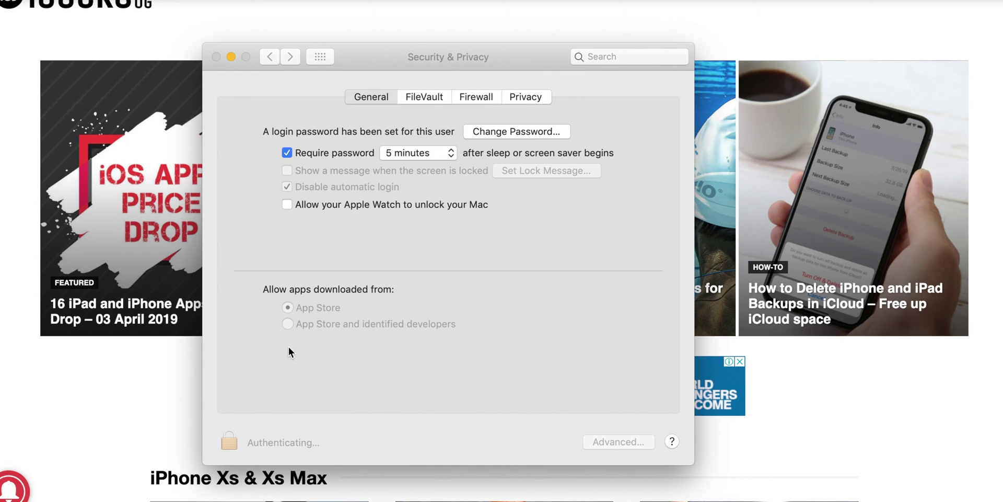
pyautogui.click(289, 325)
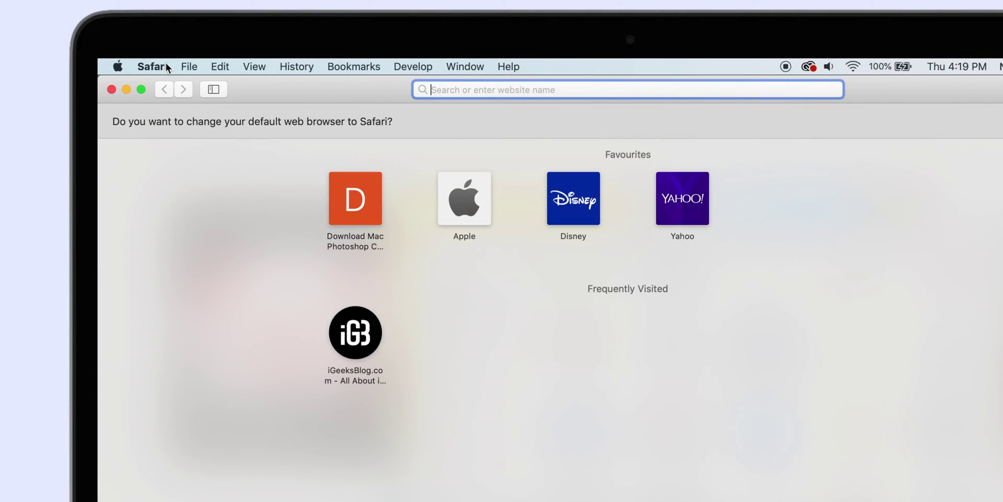
# Turn on Show website icons in tabs in Safari's Tabs preferences.
pyautogui.click(166, 65)
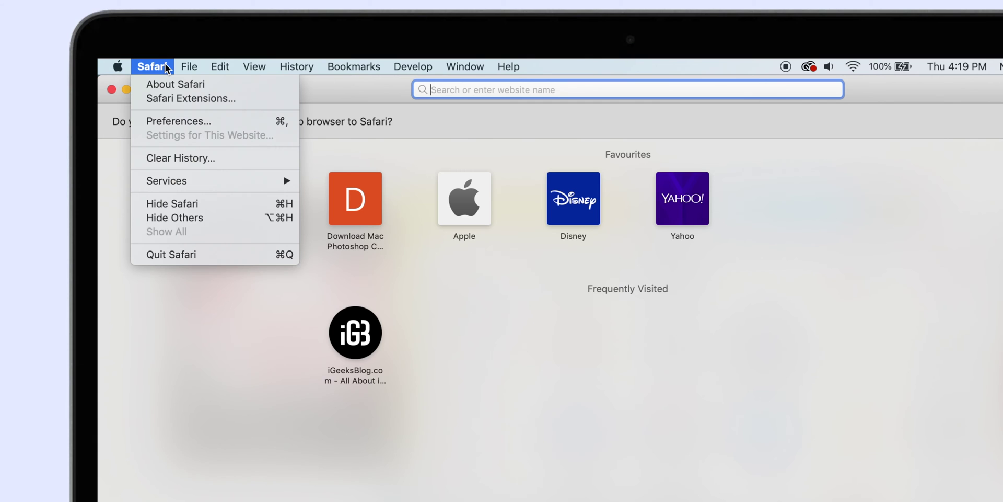
pyautogui.click(150, 121)
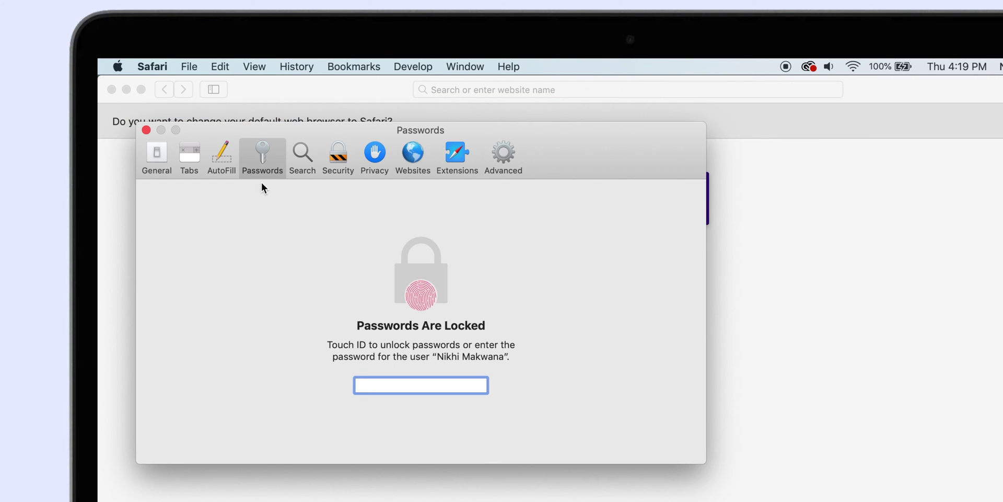
pyautogui.click(187, 153)
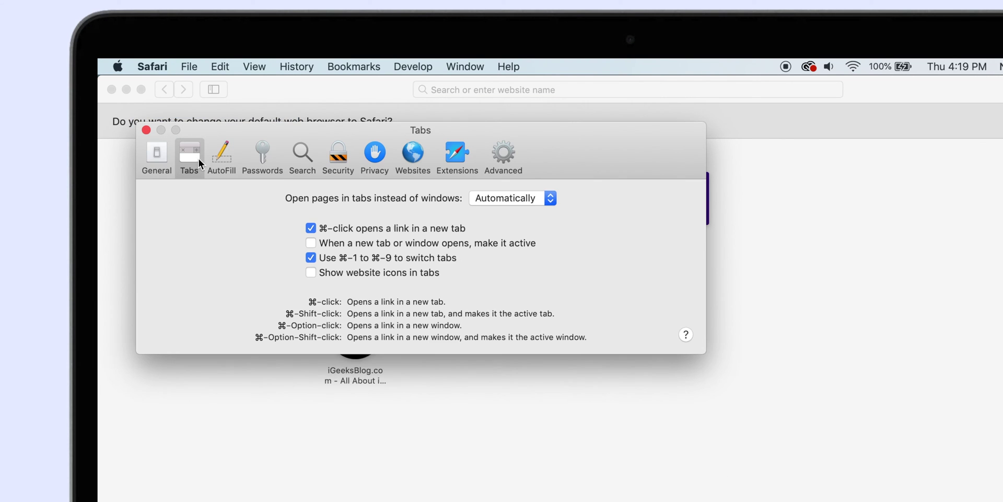
pyautogui.click(312, 273)
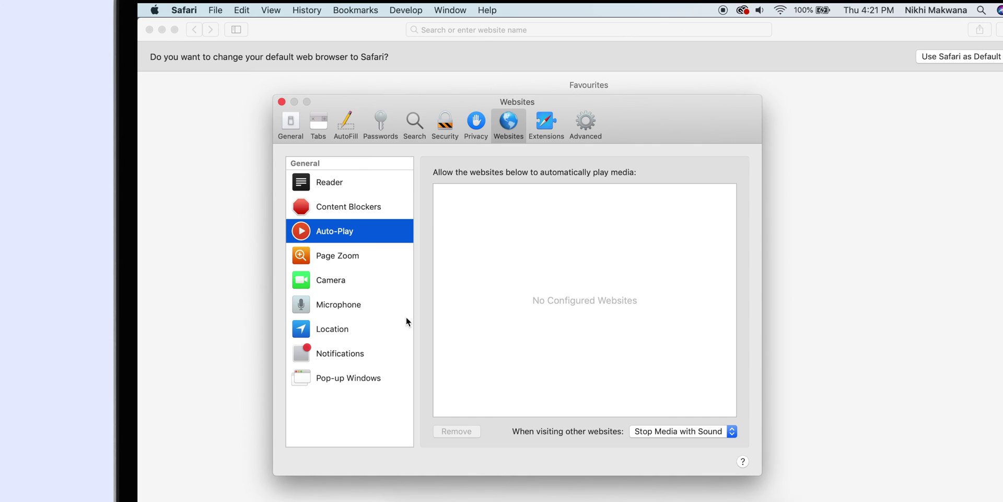
# Set Auto-Play for other websites to Never Auto-Play.
pyautogui.click(732, 431)
pyautogui.click(708, 444)
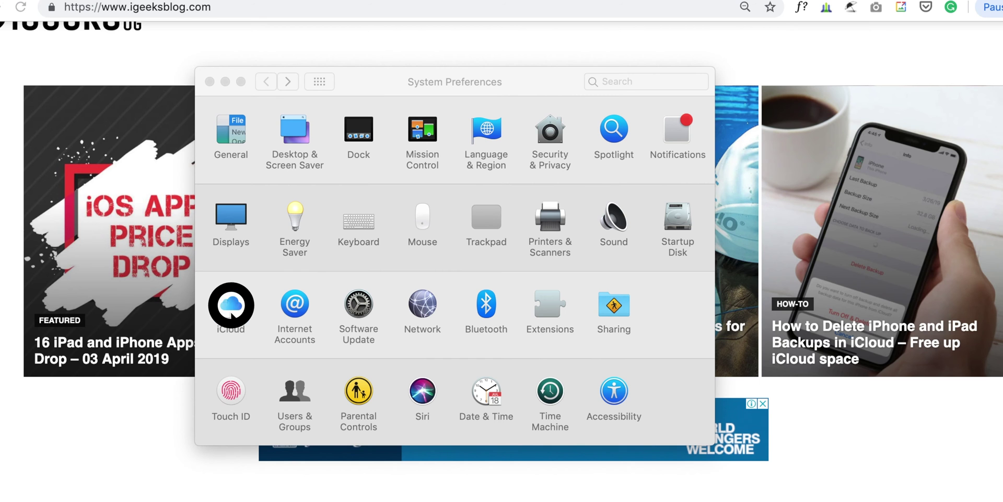
# Tick iCloud Drive in the iCloud pane and bring up its Options.
pyautogui.click(231, 305)
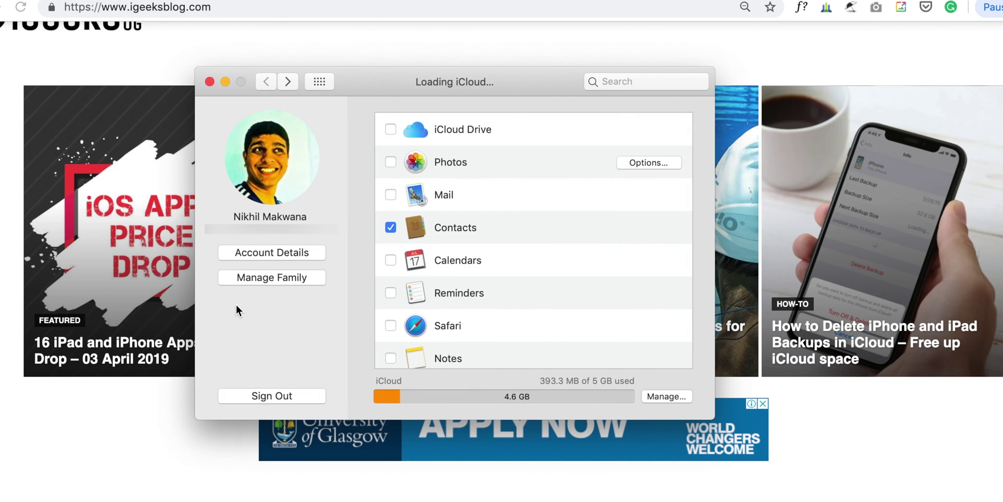
pyautogui.click(391, 129)
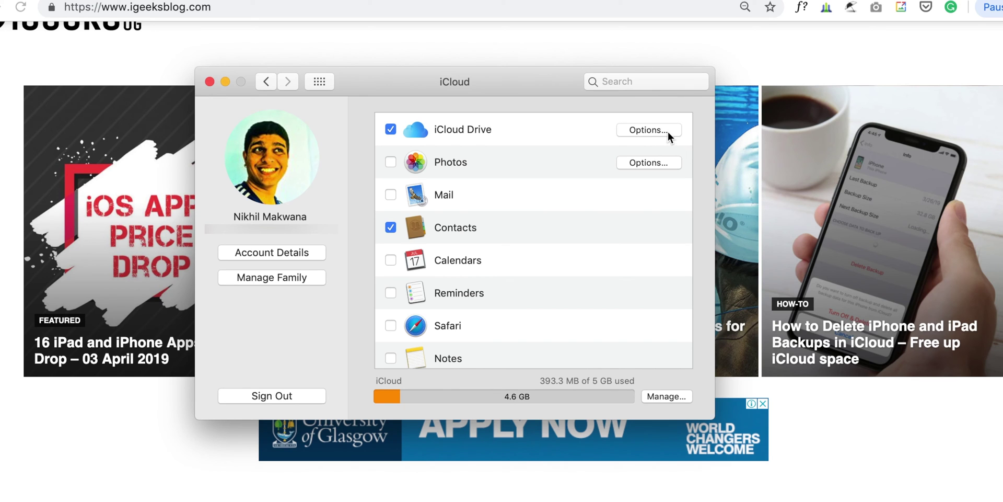
pyautogui.click(667, 130)
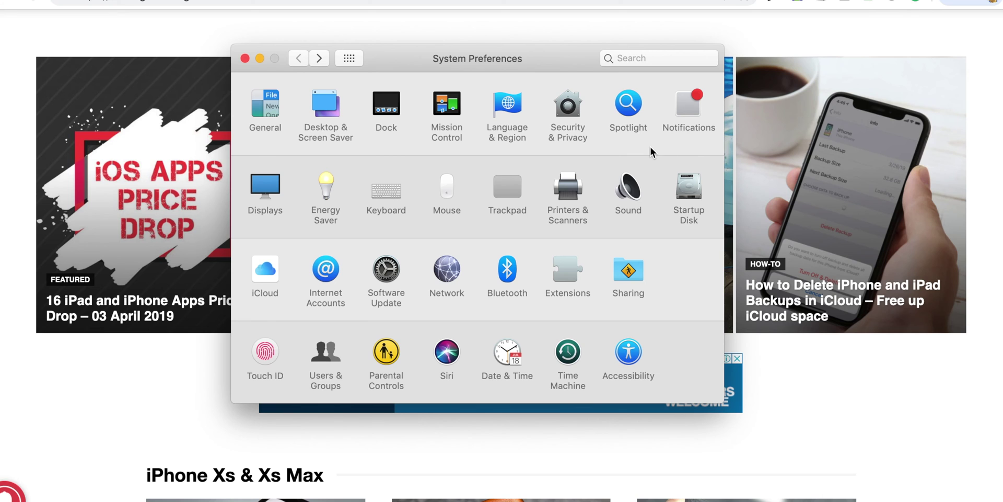
# Go to Security & Privacy and tick the option to unlock the Mac with Apple Watch.
pyautogui.click(568, 104)
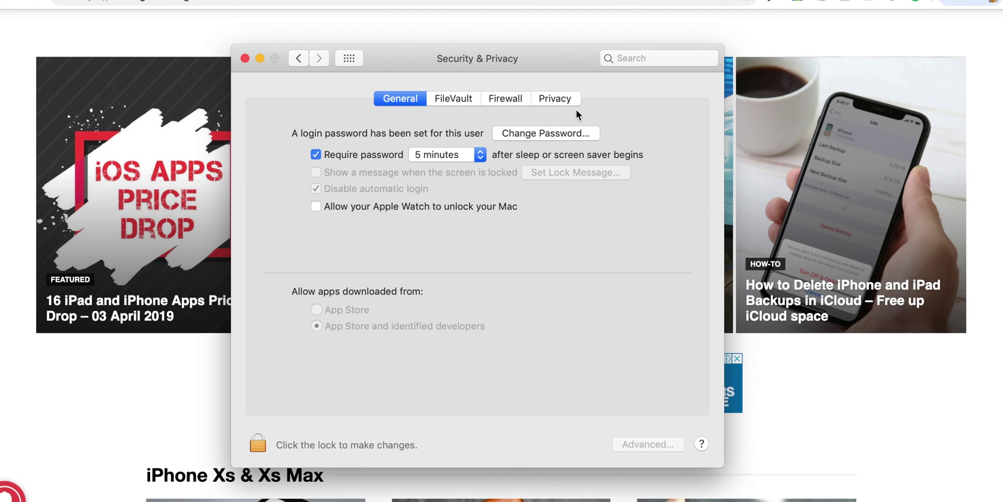
pyautogui.click(331, 208)
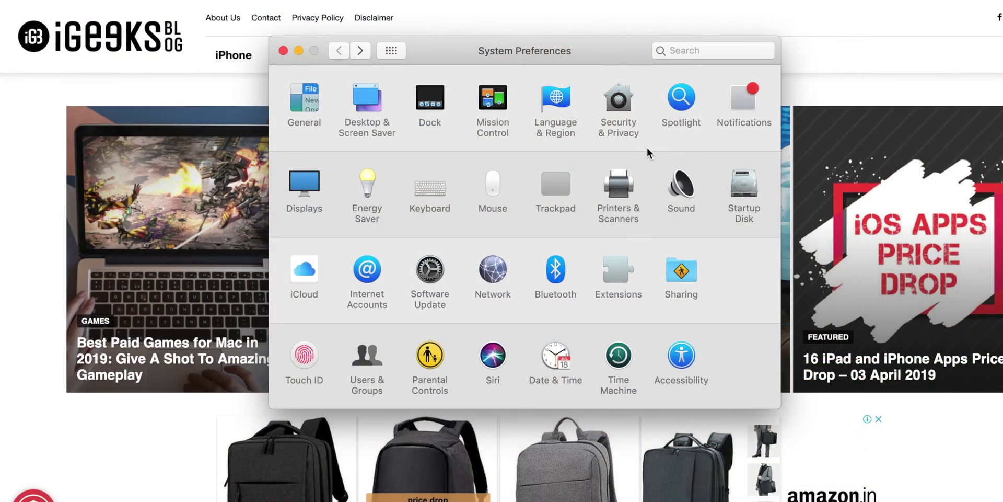
# Unlock Security & Privacy with the password and review the apps allowed Location Services.
pyautogui.click(629, 107)
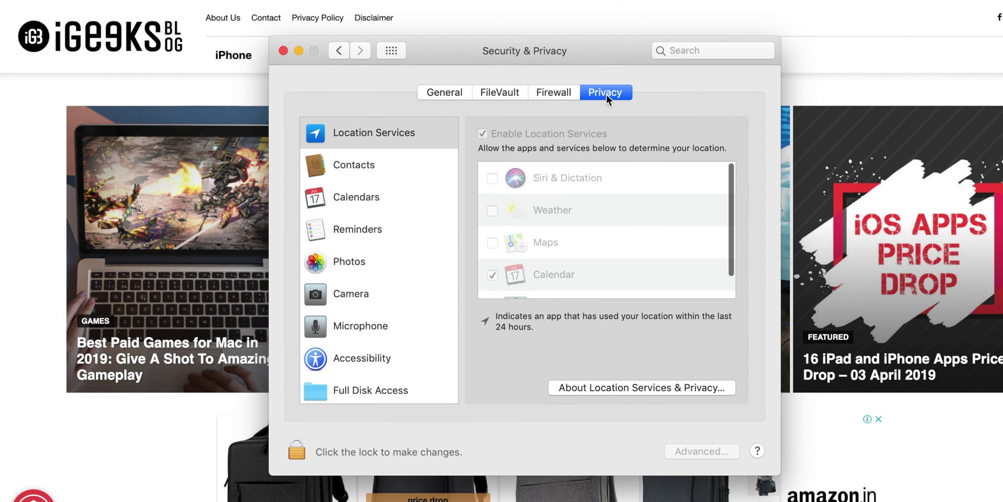
pyautogui.click(303, 449)
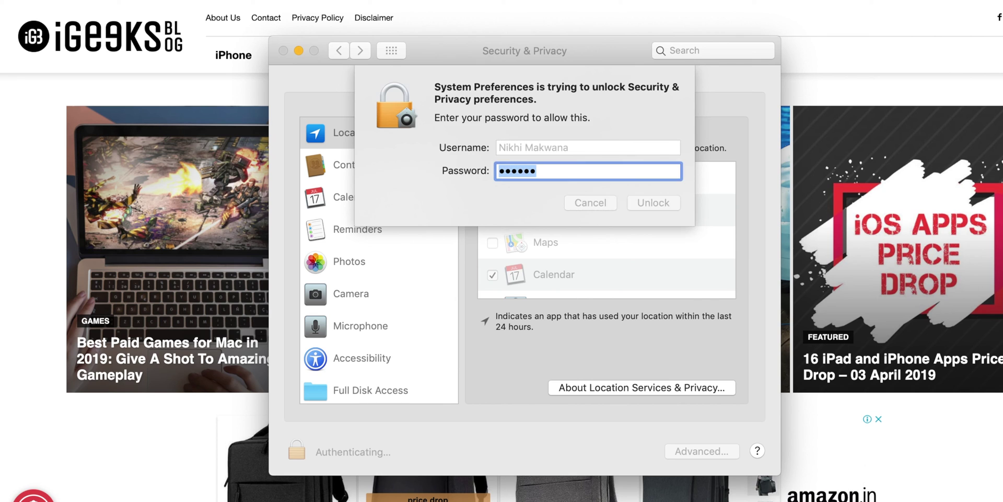
pyautogui.press('Return')
pyautogui.scroll(-1, 622, 249)
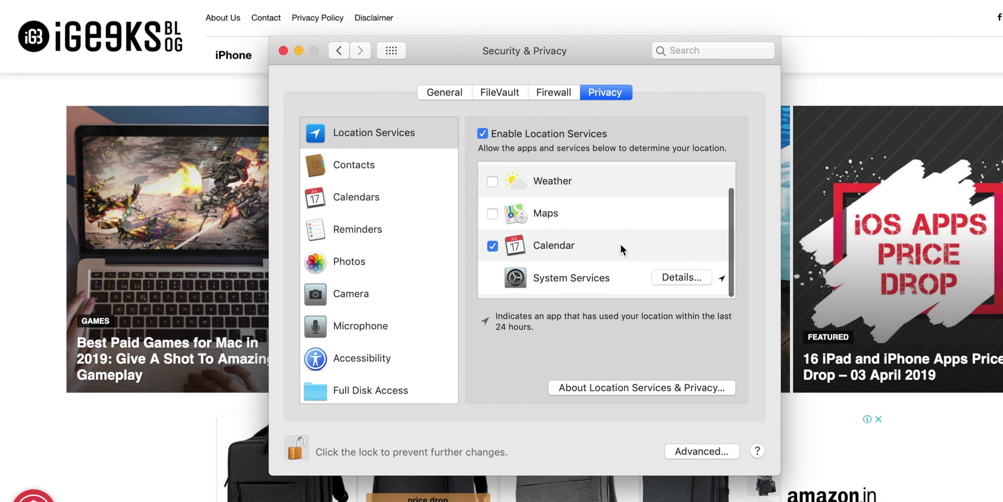
pyautogui.scroll(1, 622, 249)
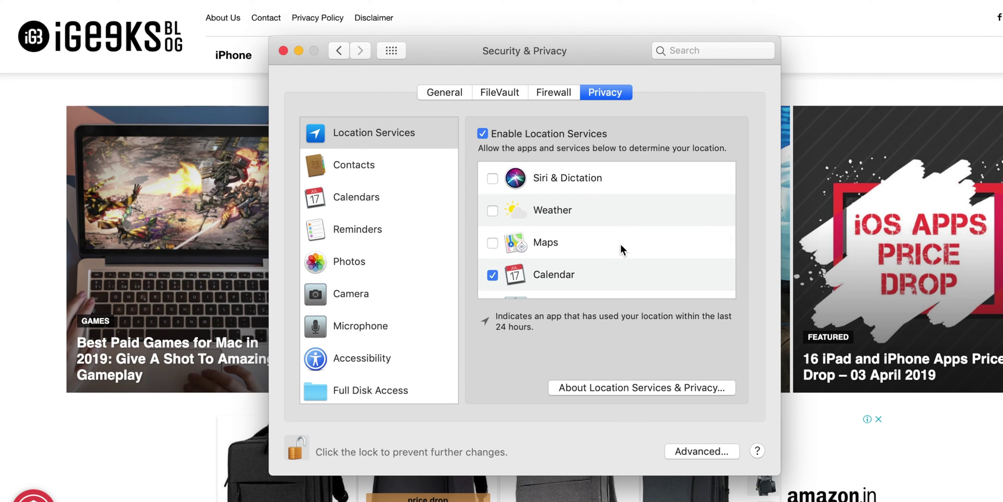
pyautogui.scroll(-1, 624, 254)
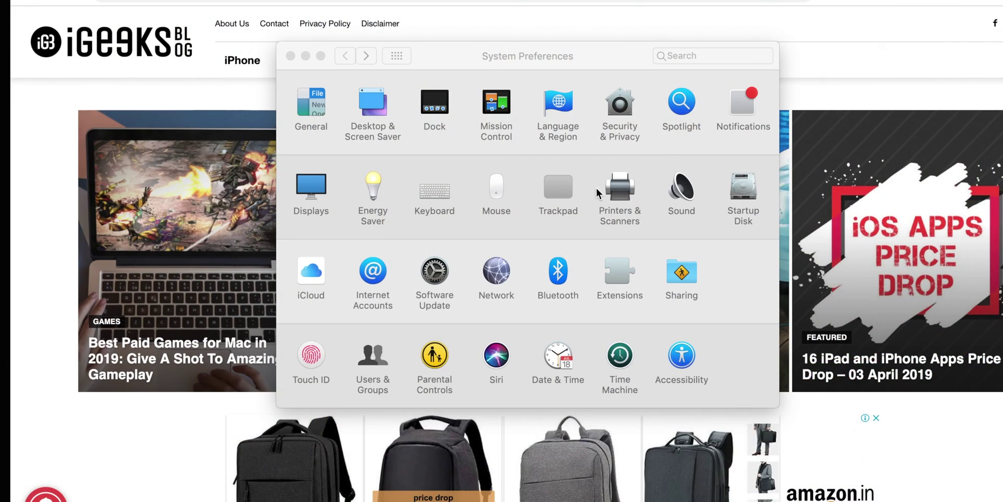
# Open the Spotlight pane and review its ticked Search Results categories.
pyautogui.click(685, 111)
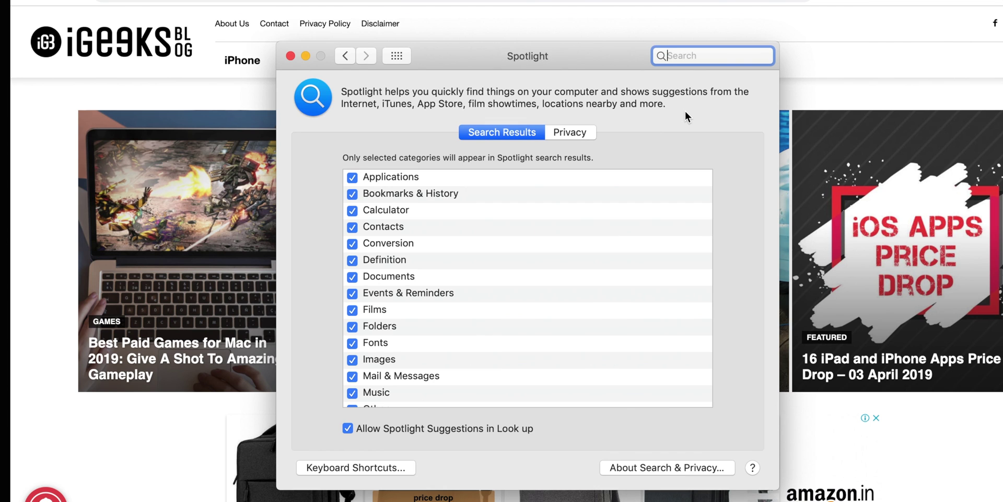
pyautogui.scroll(-5, 553, 299)
pyautogui.scroll(5, 554, 299)
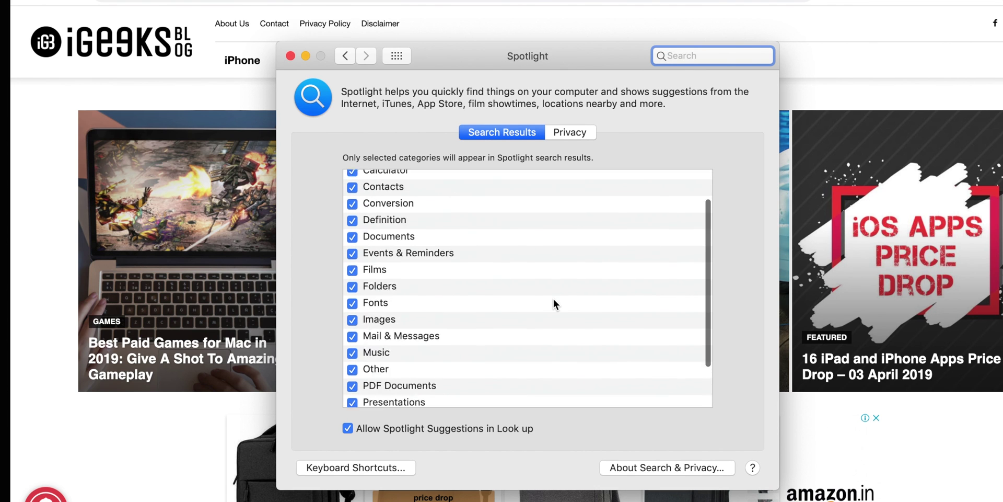